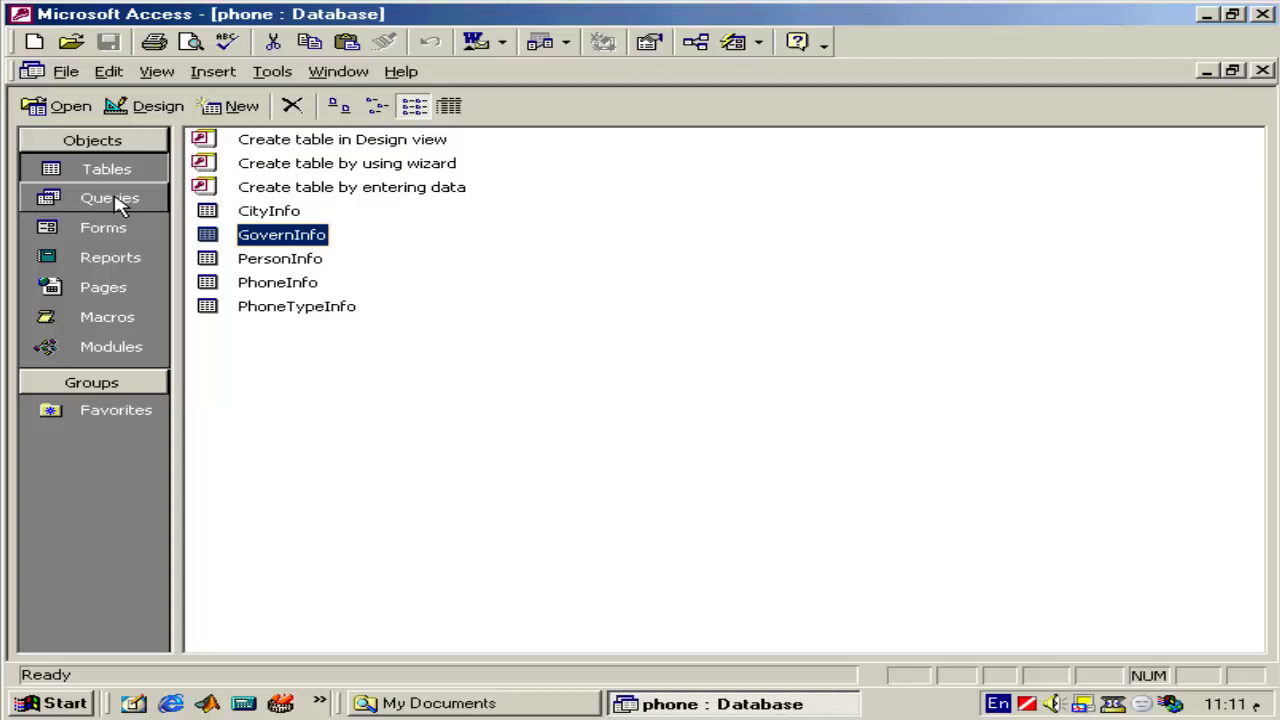
Step: Create a new query in Design View from the database's Queries list
click(118, 200)
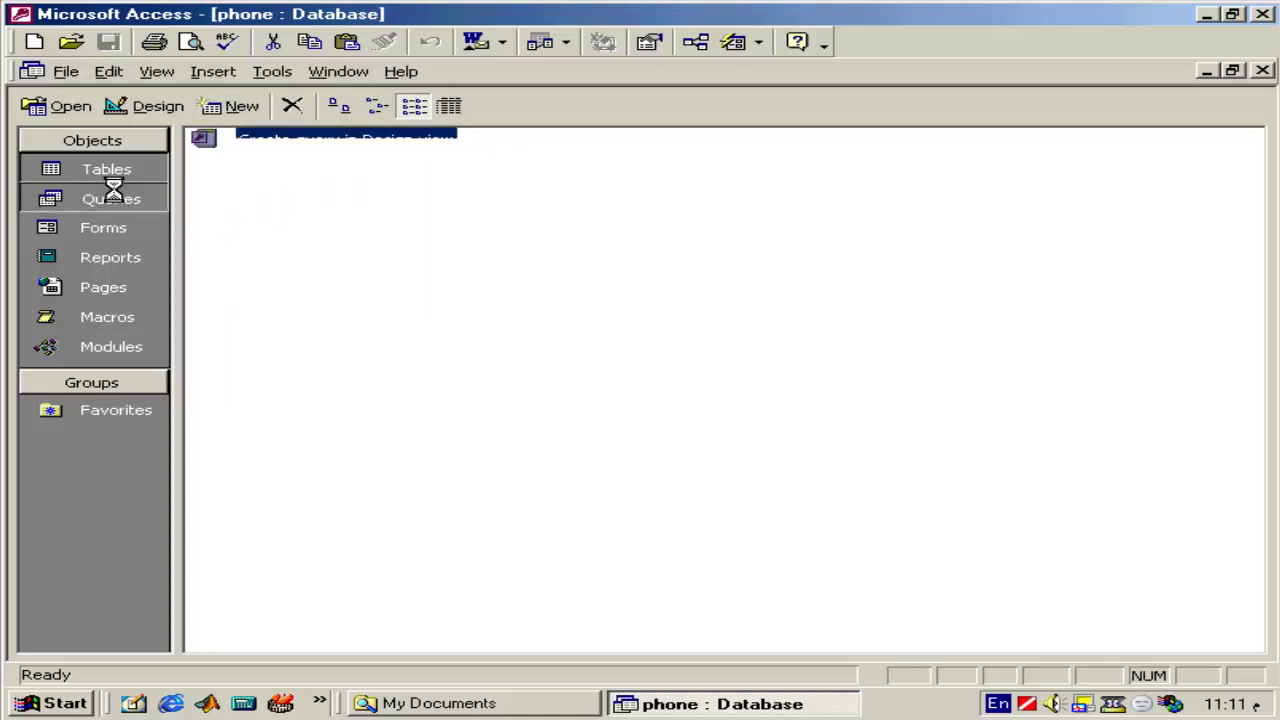
click(240, 106)
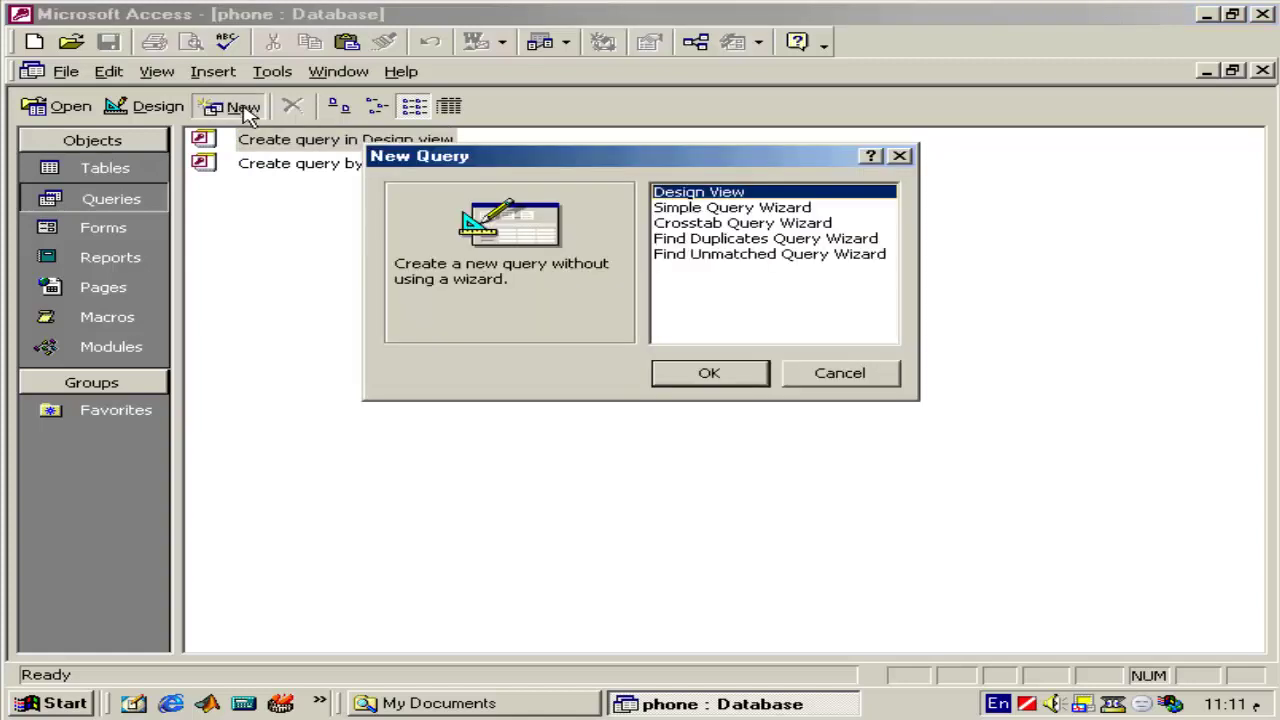
click(707, 370)
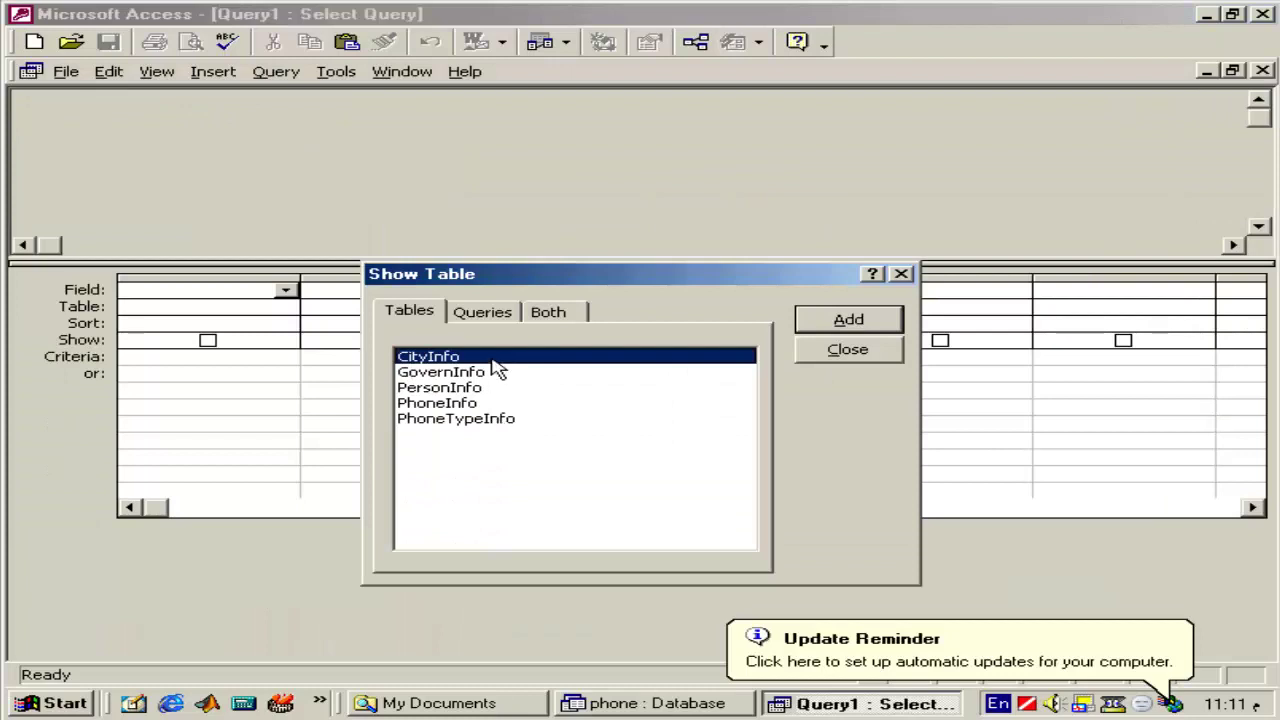
Step: Add the CityInfo and GovernInfo tables to the query and close the table list
double_click(491, 360)
double_click(493, 372)
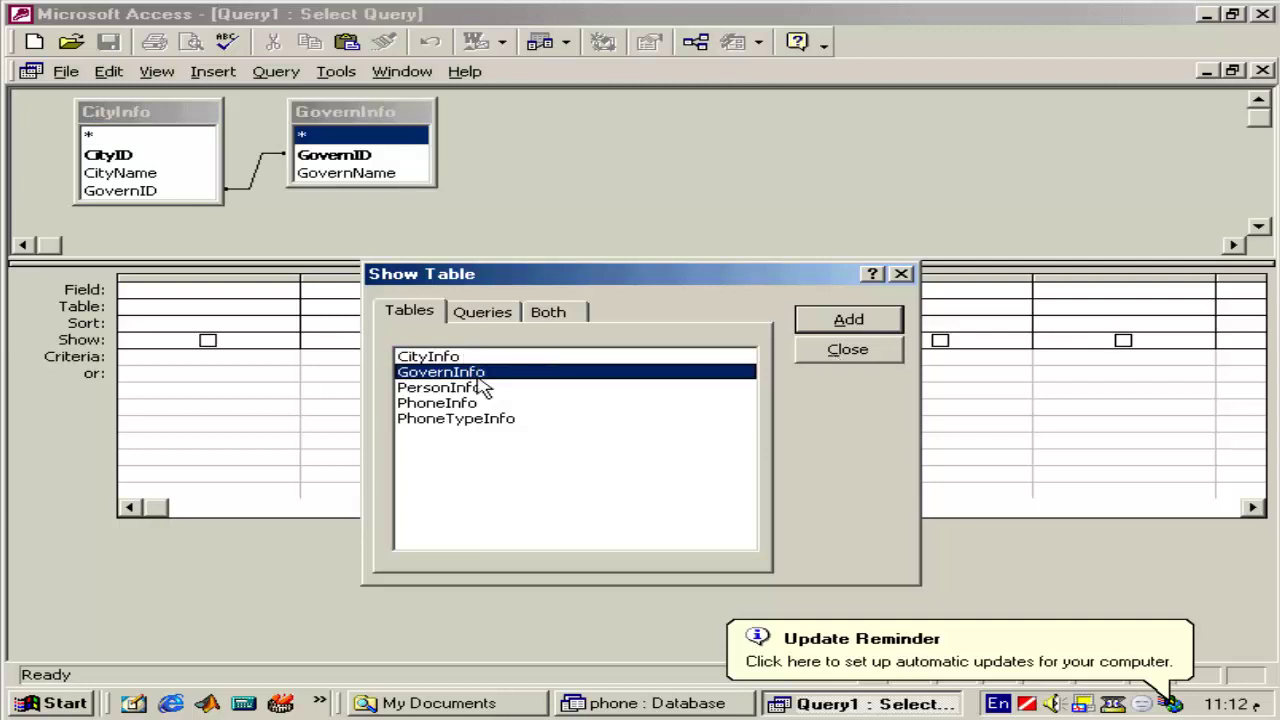
click(838, 352)
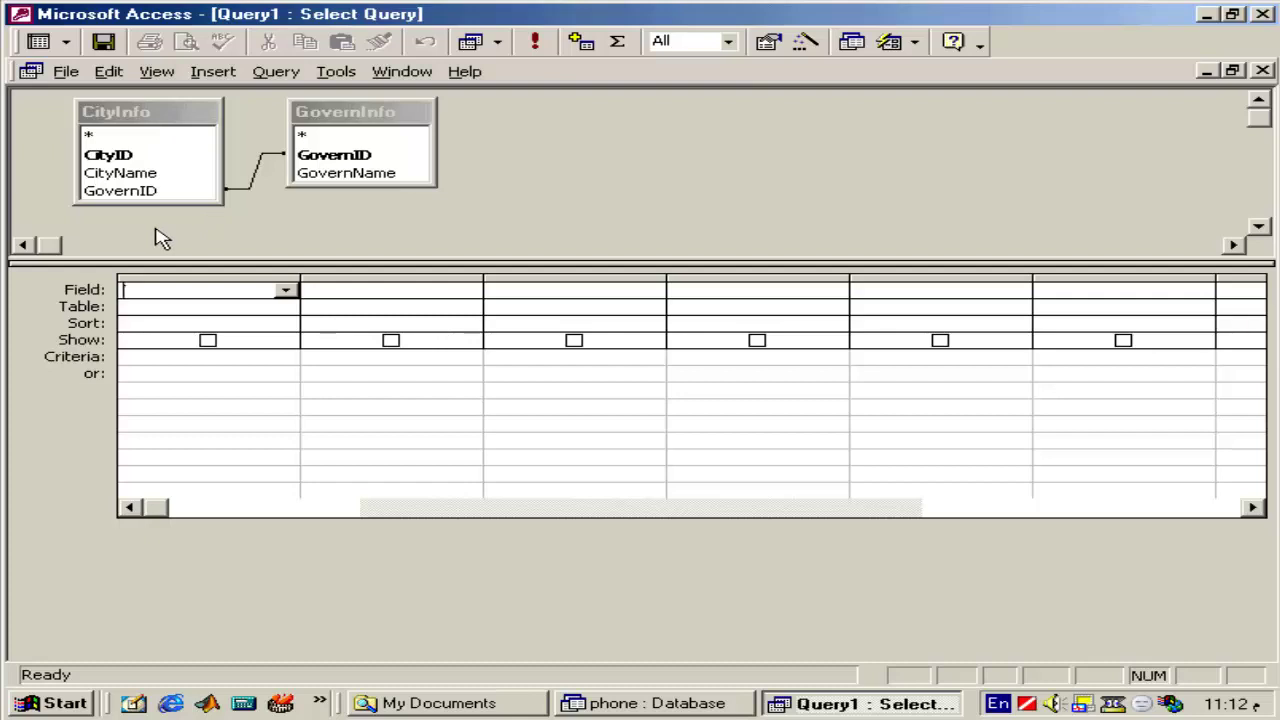
Step: Add CityID, CityName and GovernName to the grid and preview the seven city records
double_click(145, 157)
click(148, 178)
double_click(147, 175)
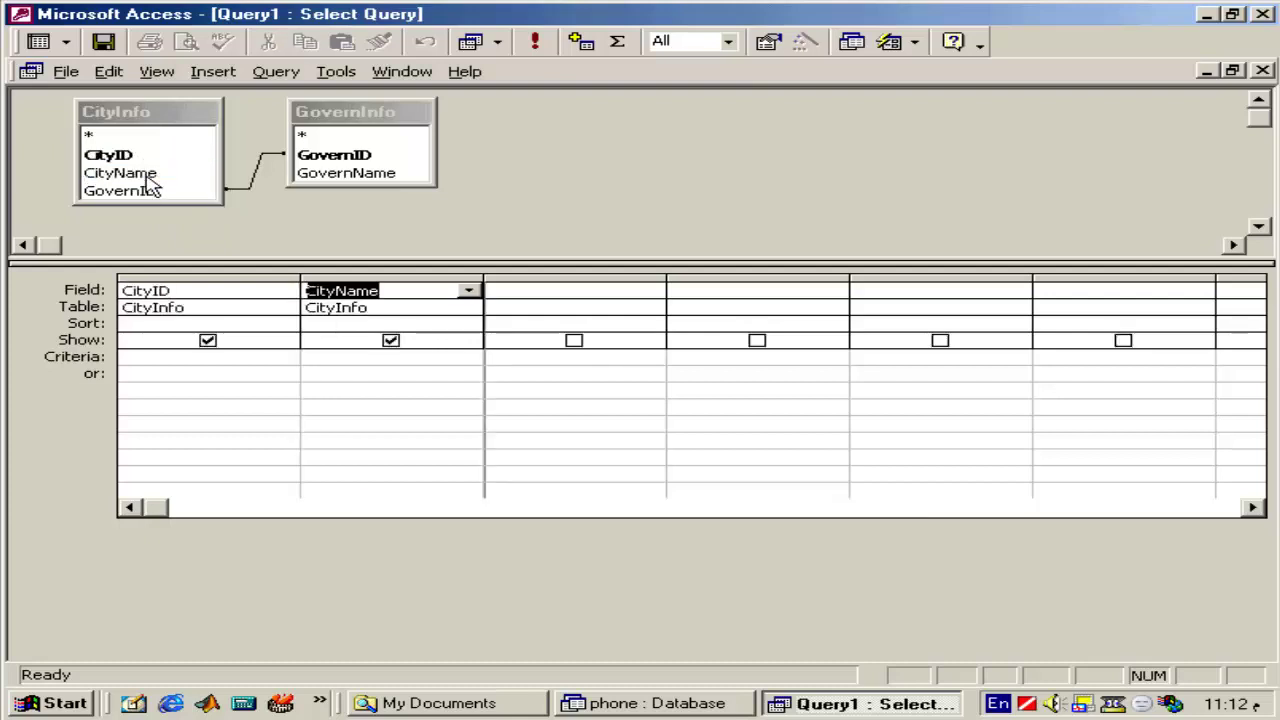
click(330, 174)
double_click(330, 174)
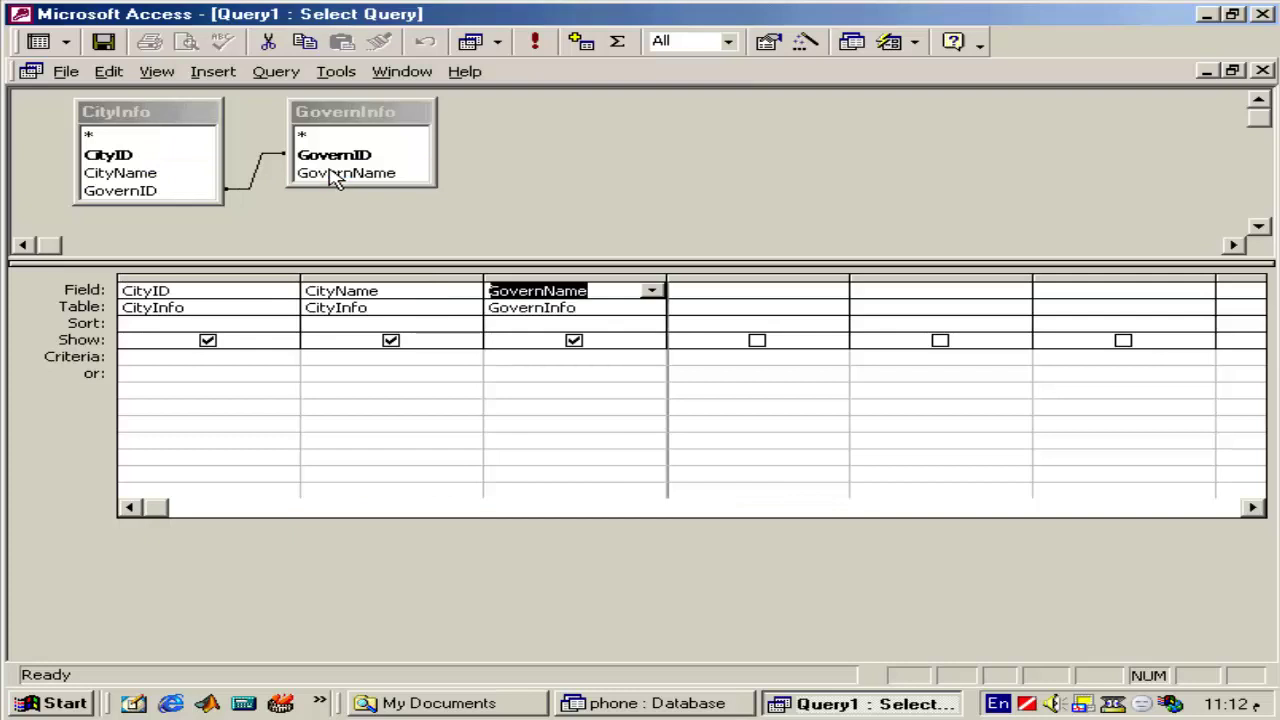
click(48, 47)
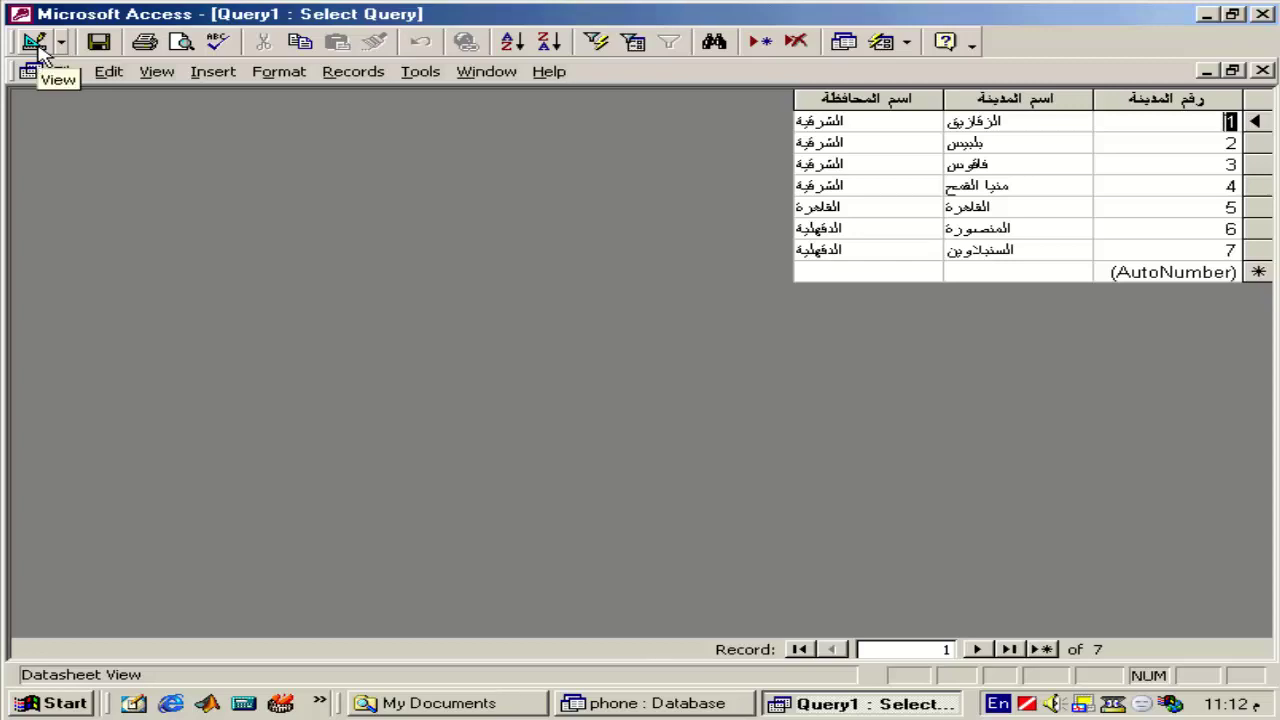
click(35, 45)
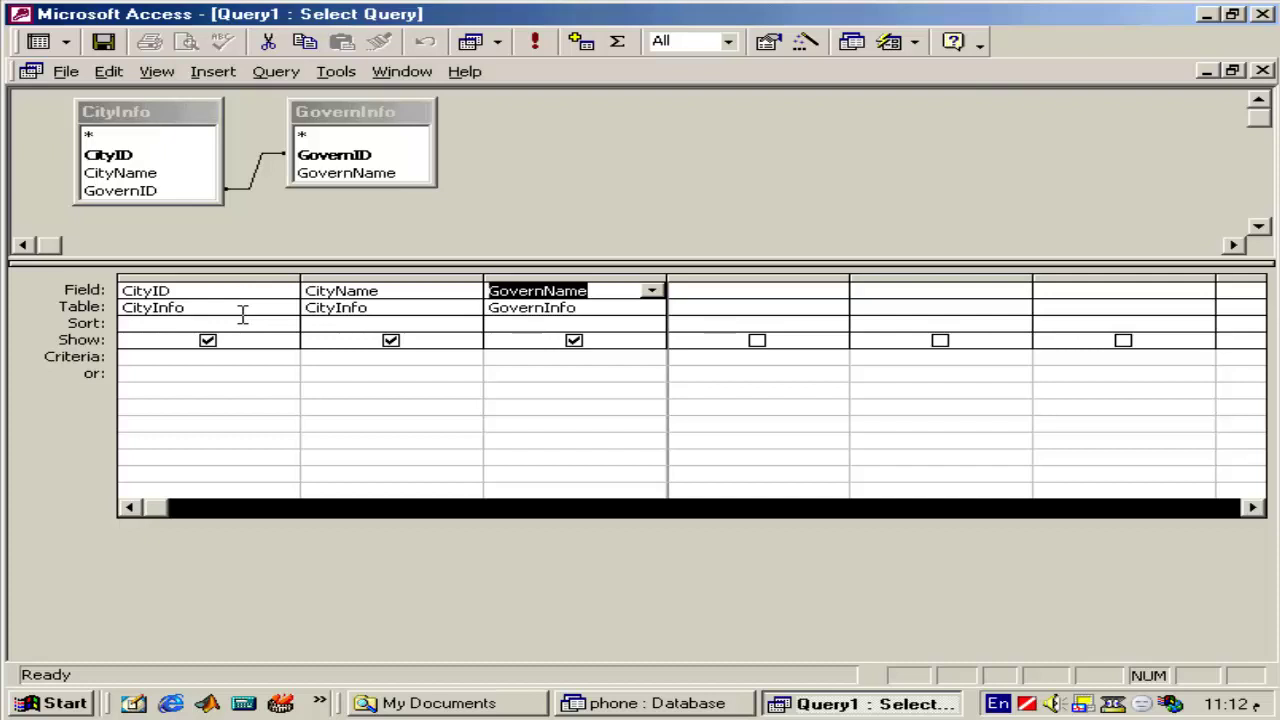
Step: Move the GovernName column to the first position and preview the reordered results
click(600, 277)
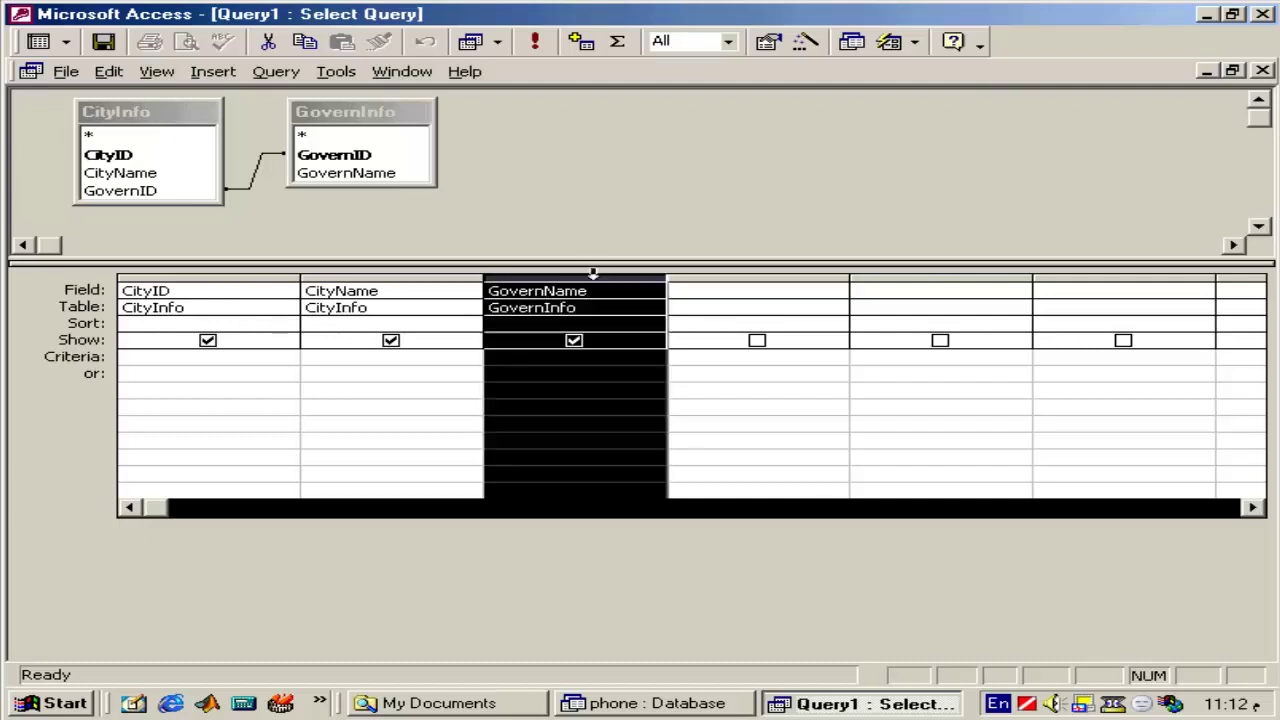
drag(625, 284, 120, 300)
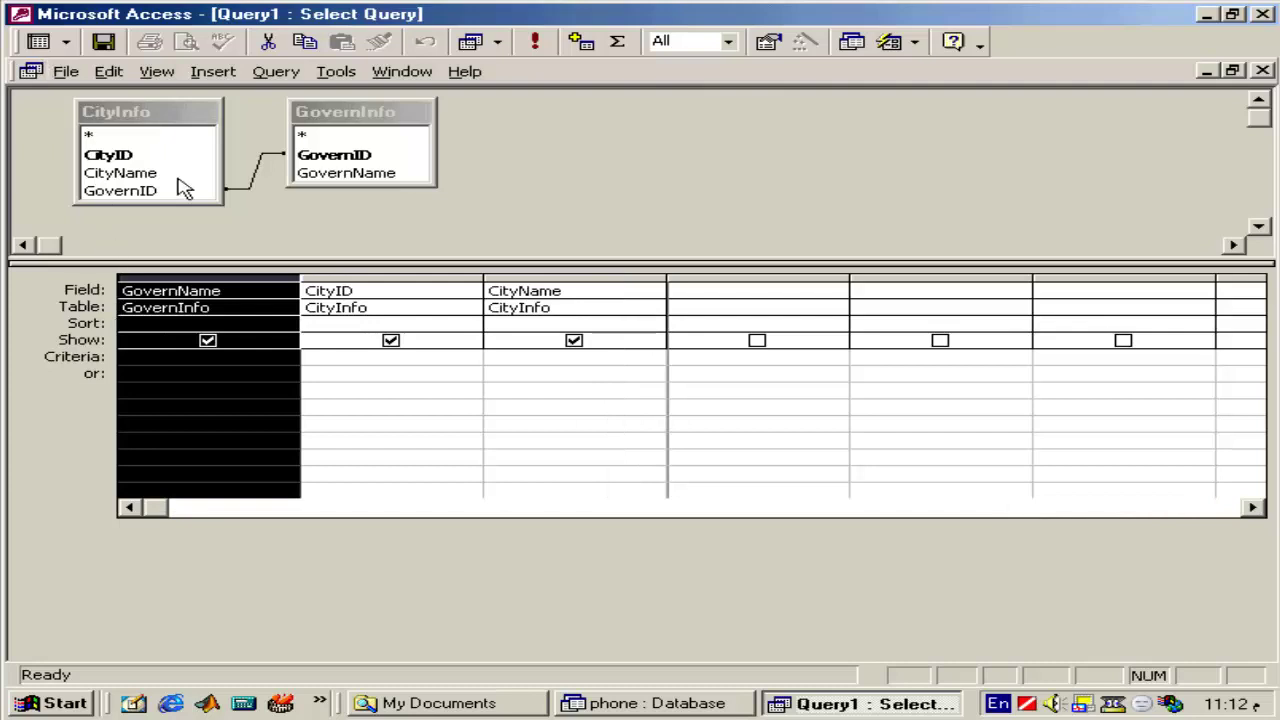
click(38, 41)
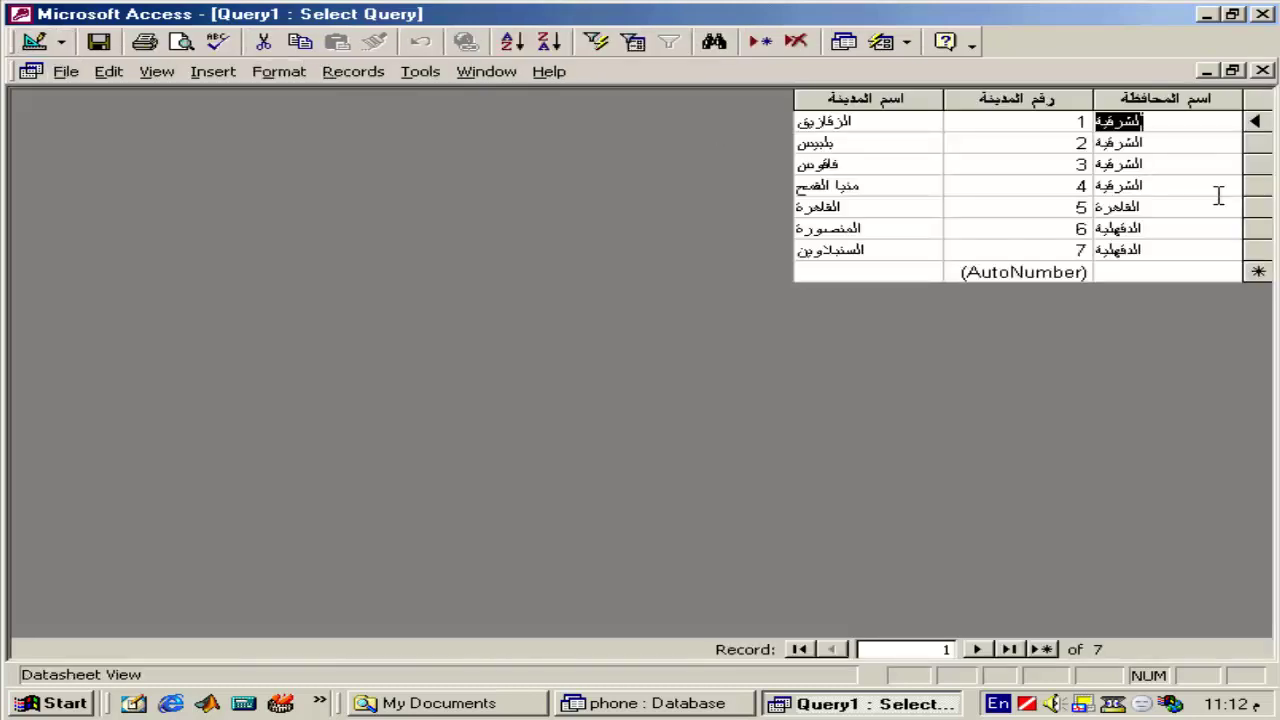
click(32, 41)
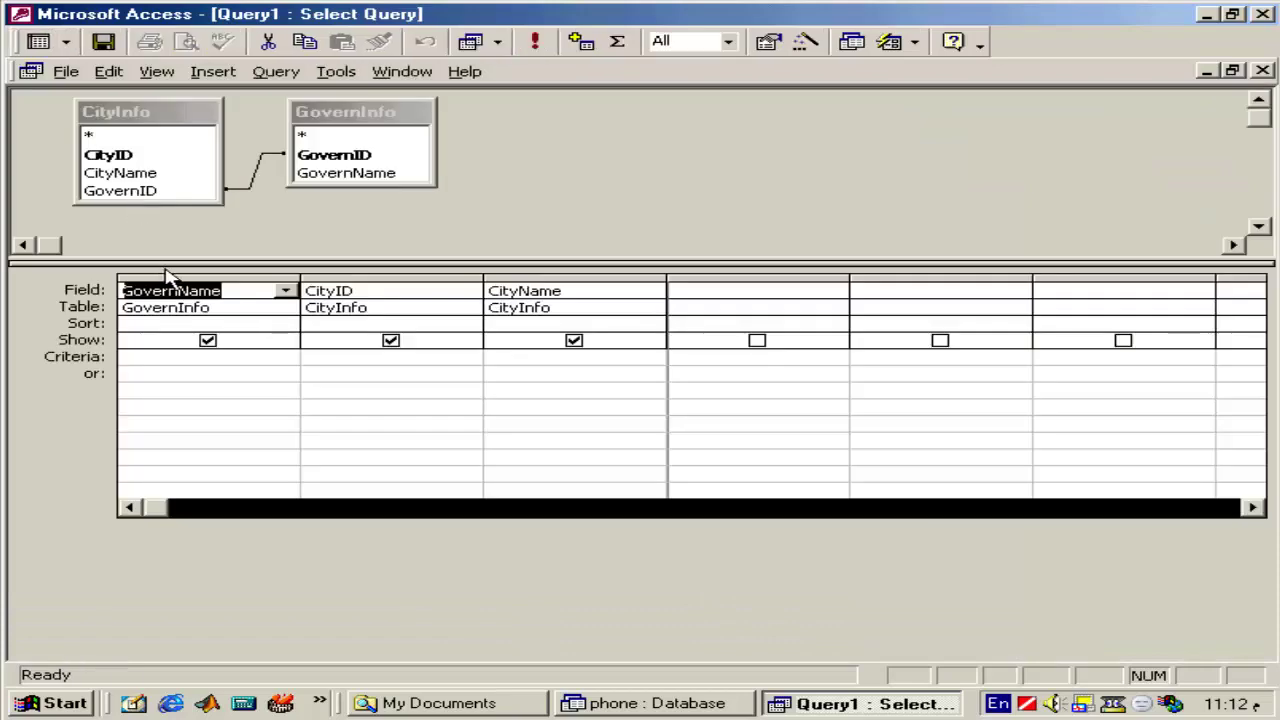
Step: Move GovernName back after CityName and view the seven-record datasheet
click(172, 278)
drag(185, 293, 705, 295)
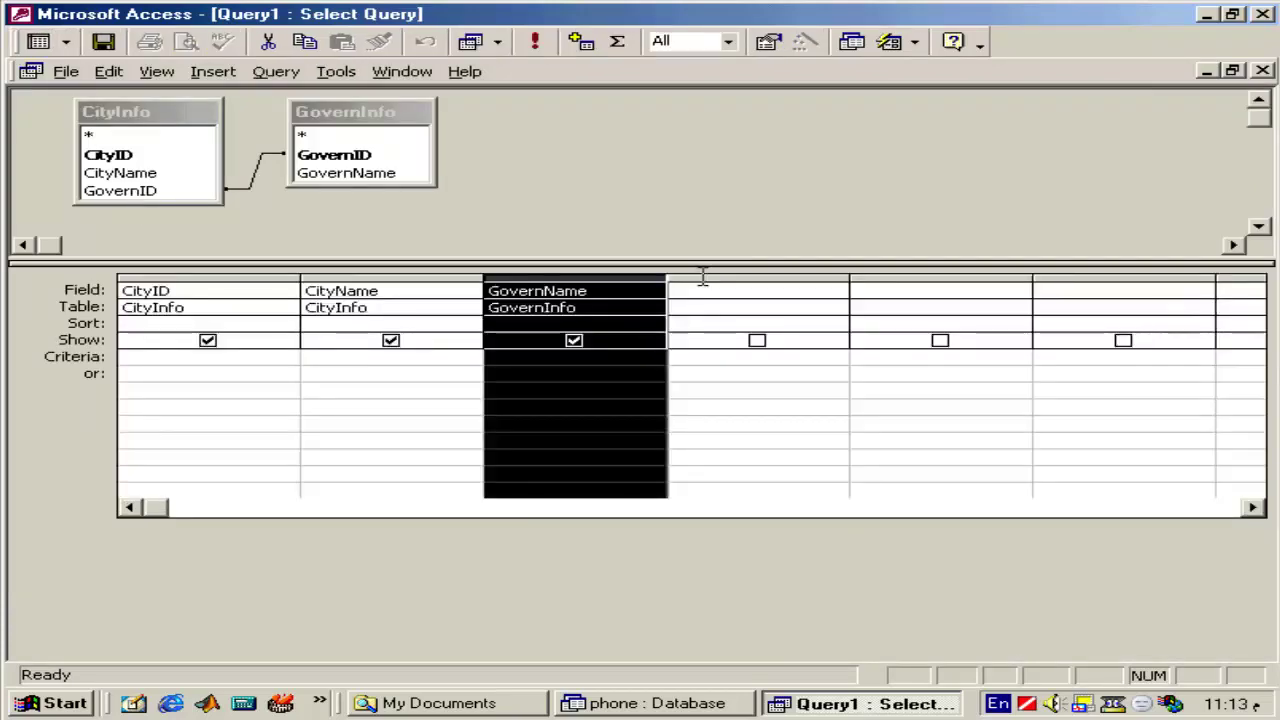
click(34, 41)
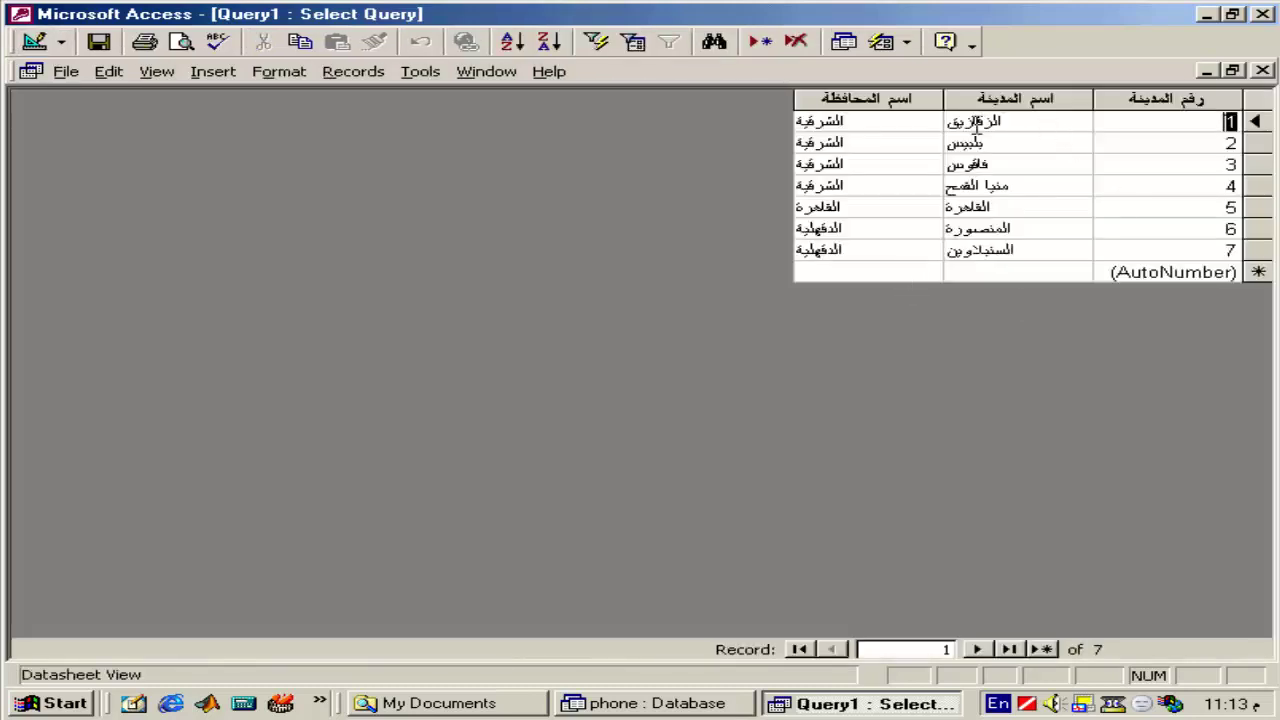
Step: Set CityName's sort to Ascending and check the sorted datasheet
click(56, 44)
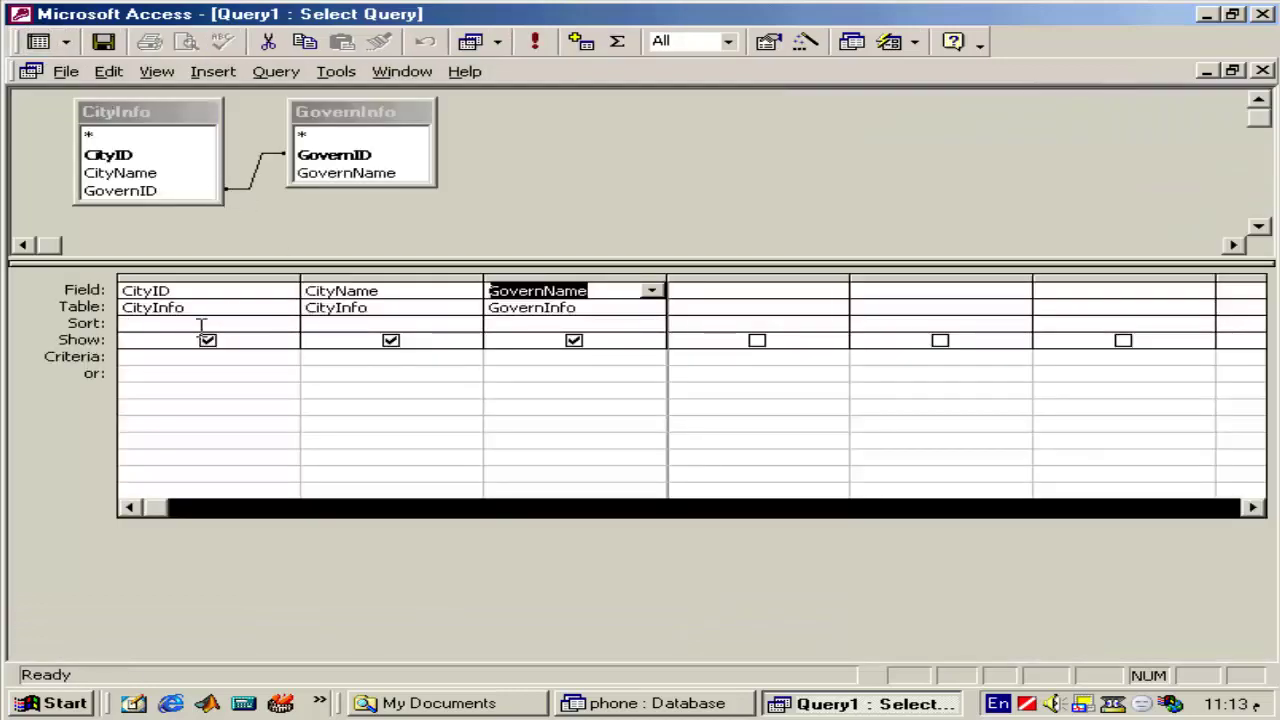
click(345, 324)
click(469, 324)
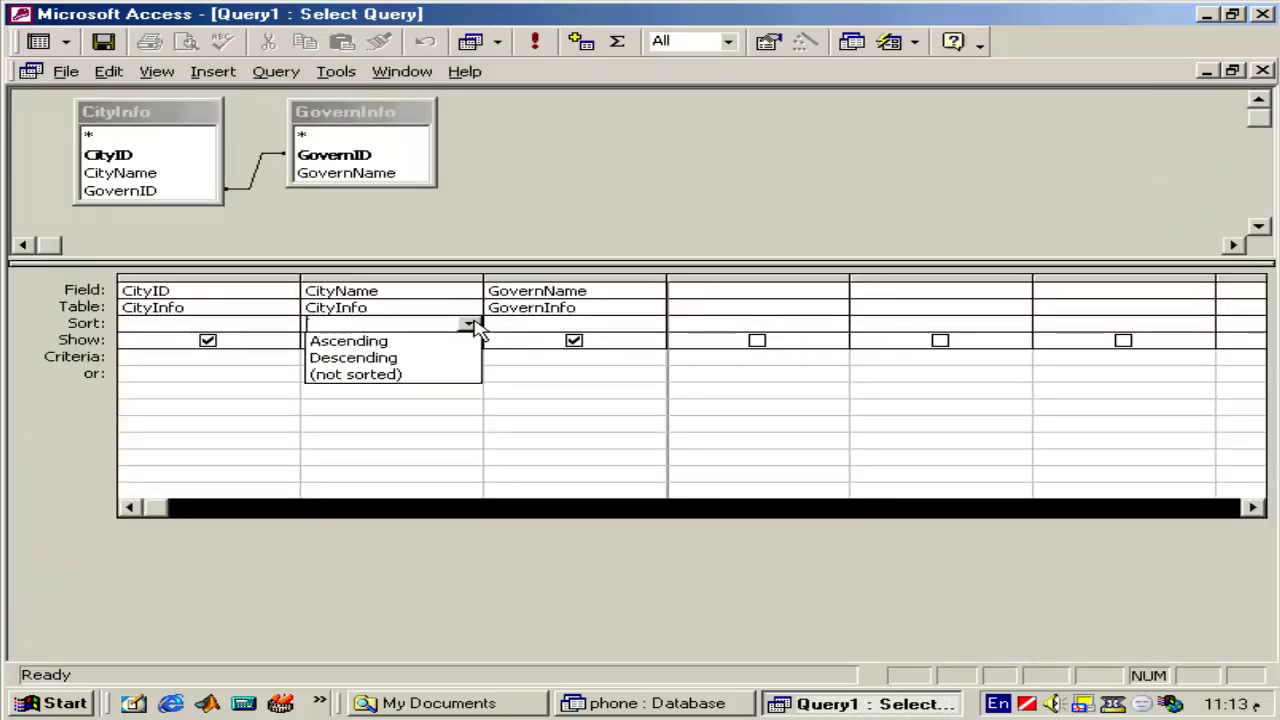
click(442, 342)
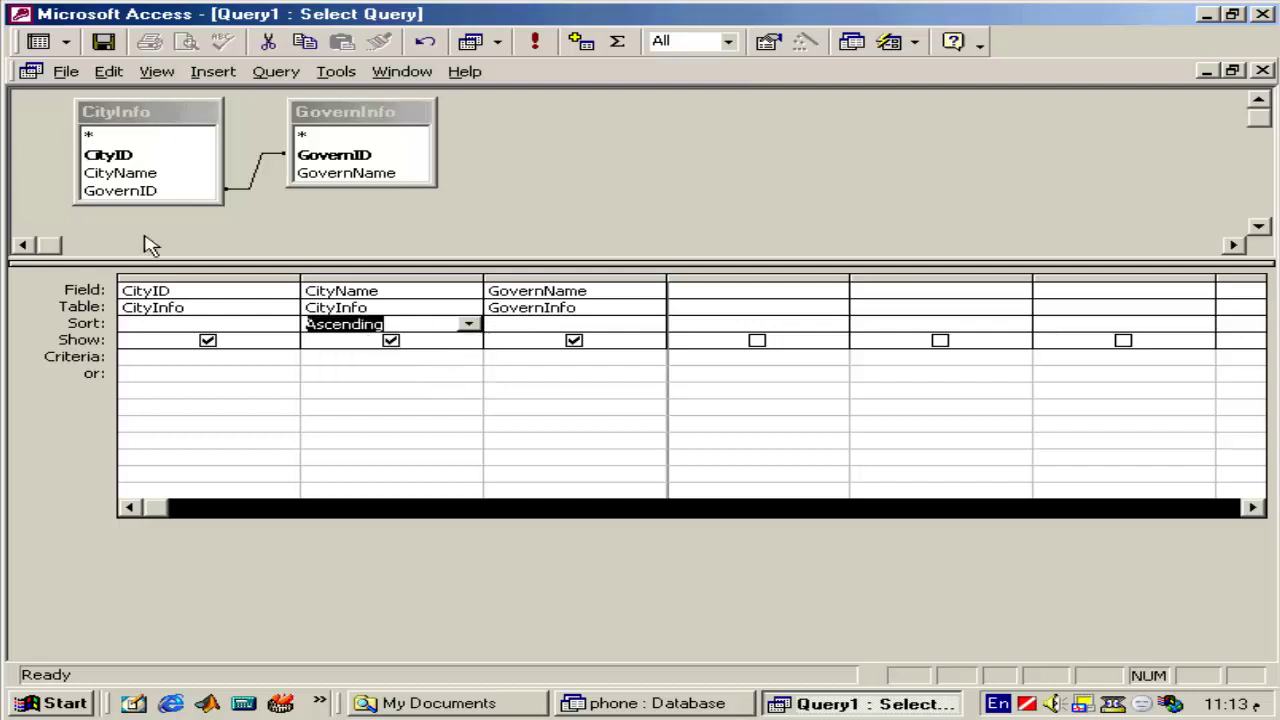
click(38, 41)
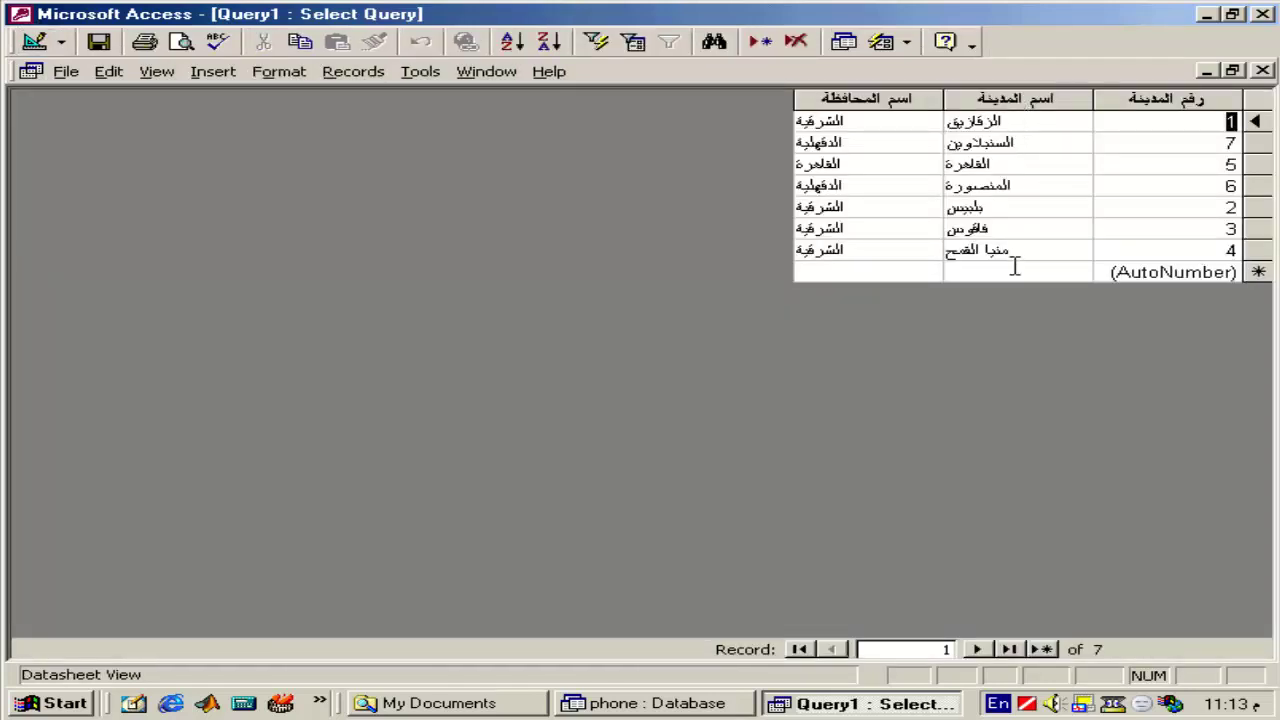
click(38, 41)
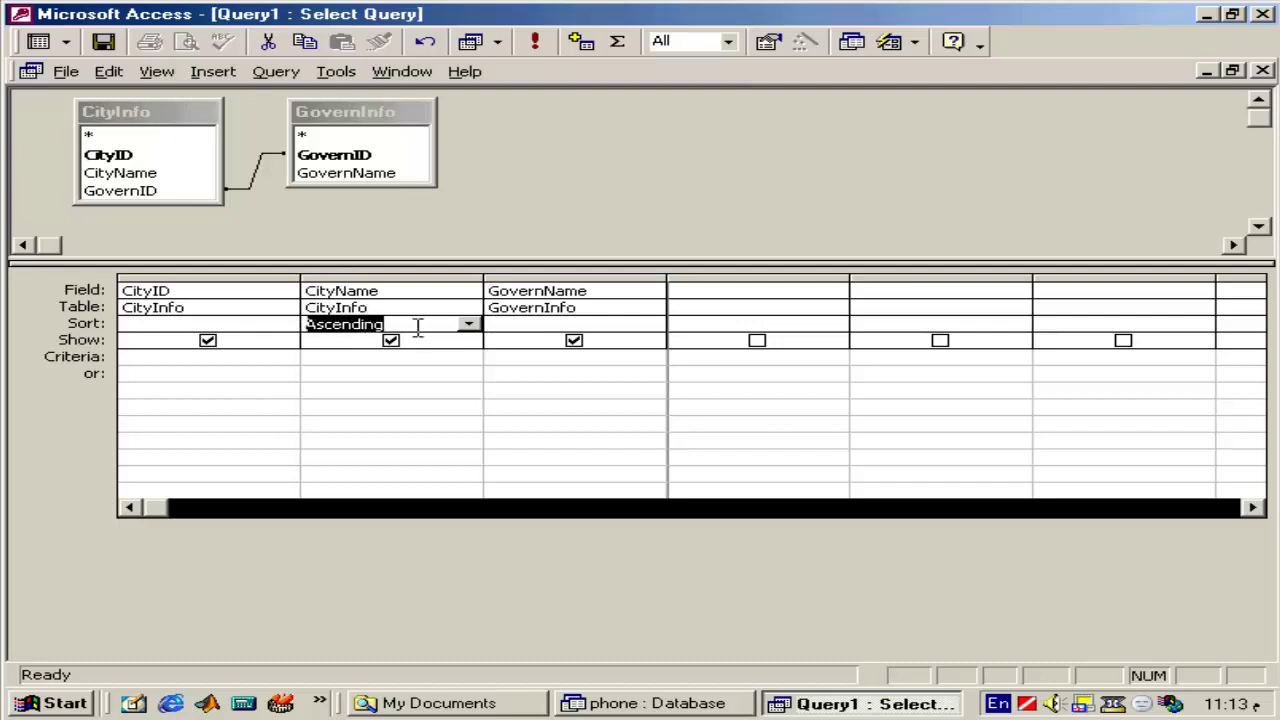
click(651, 324)
Step: Try an ascending sort on GovernName, then clear it back to no sort
click(645, 341)
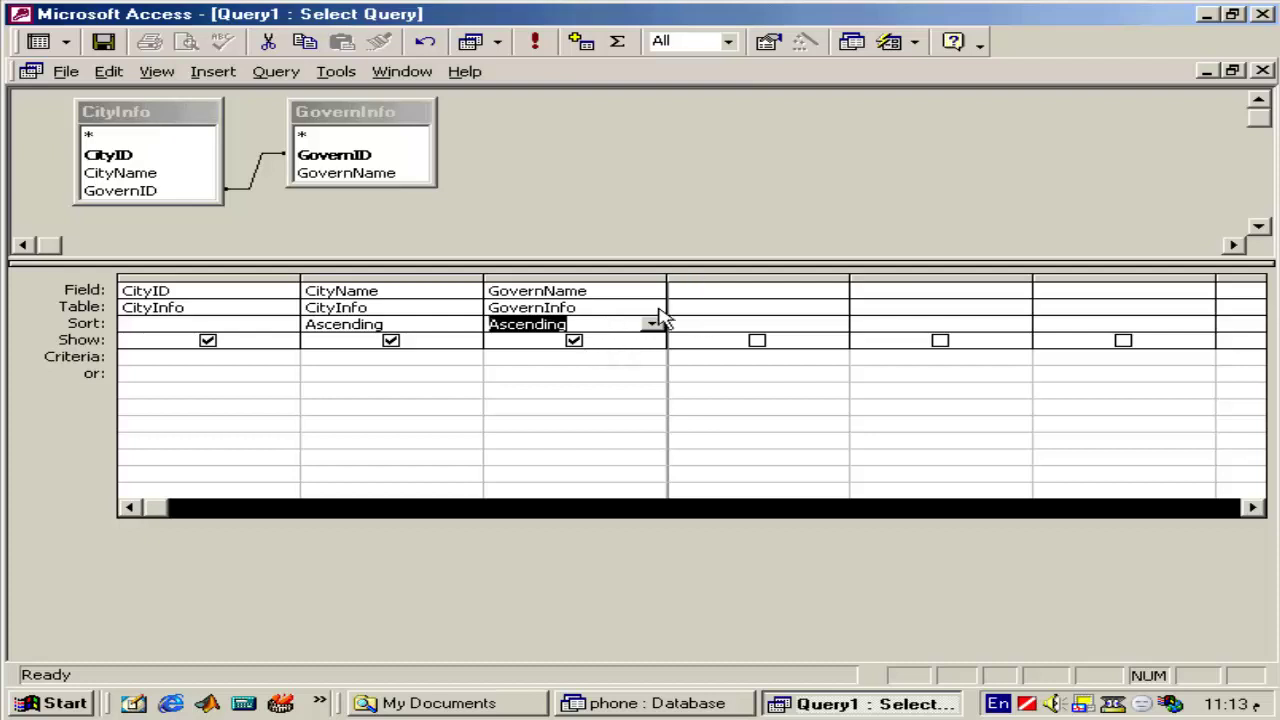
click(651, 324)
click(617, 376)
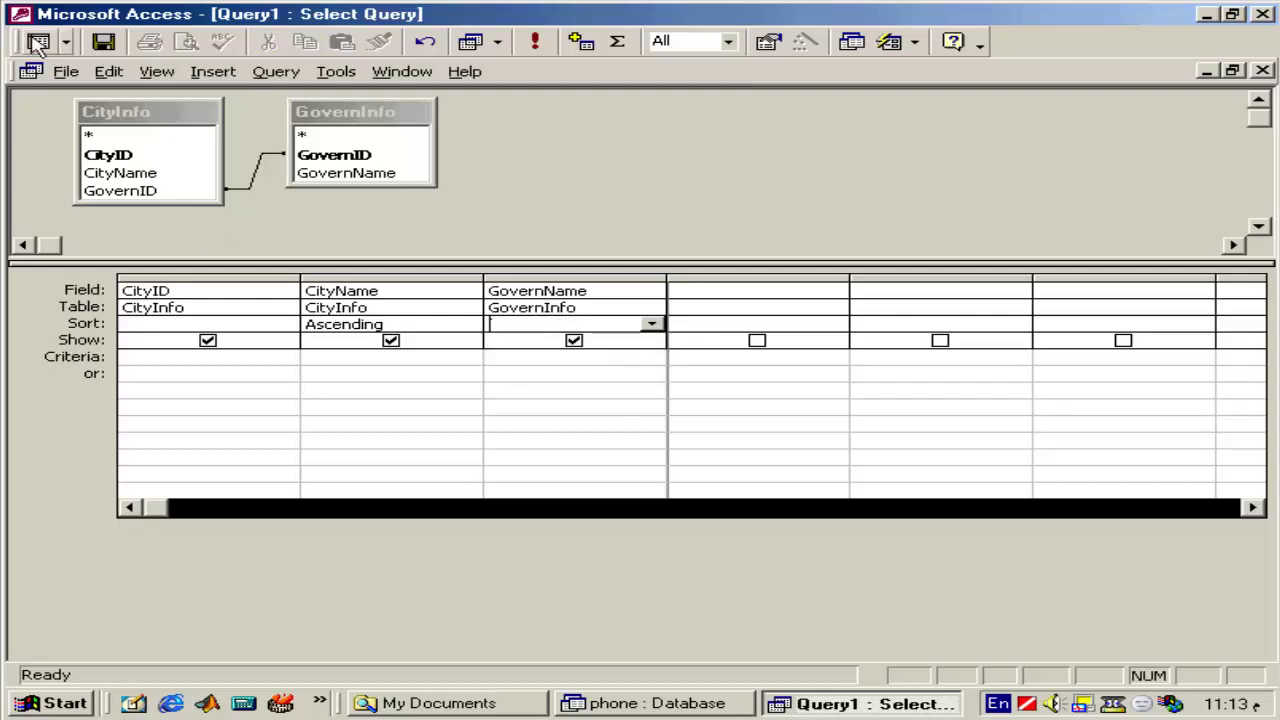
Step: Copy the first record's governorate name from the datasheet and return to Design View
click(38, 42)
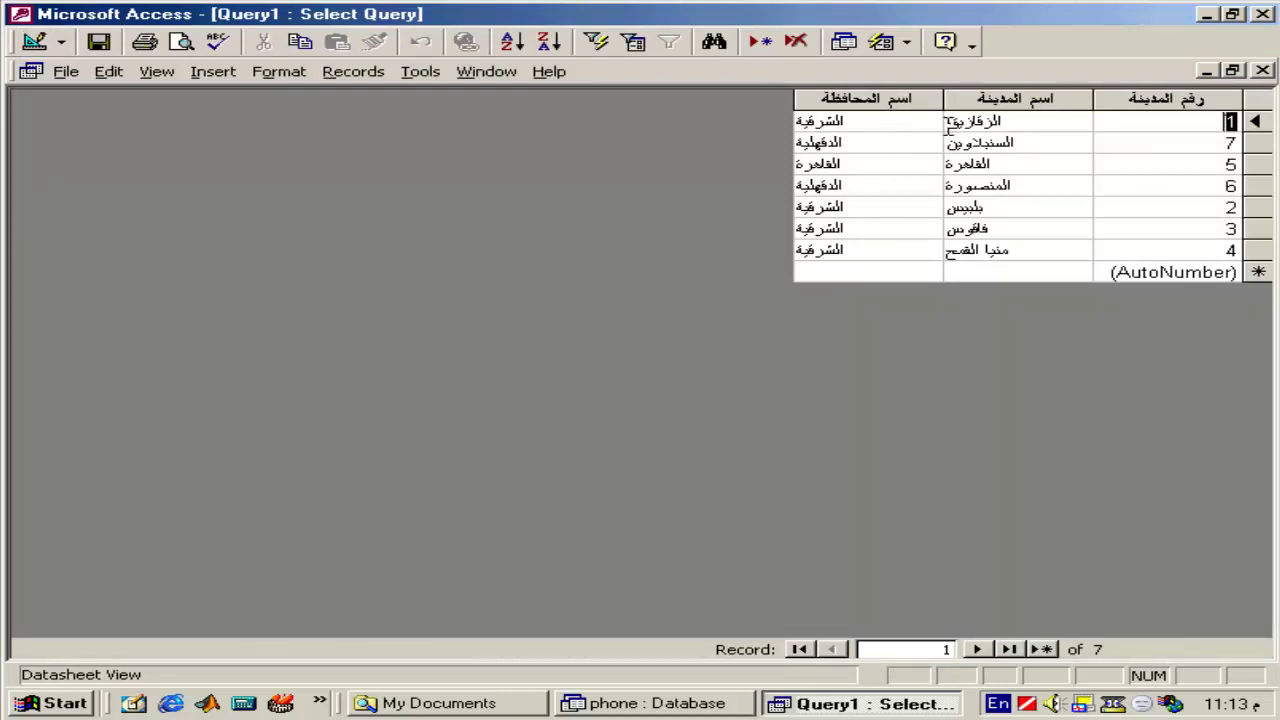
drag(918, 125, 748, 135)
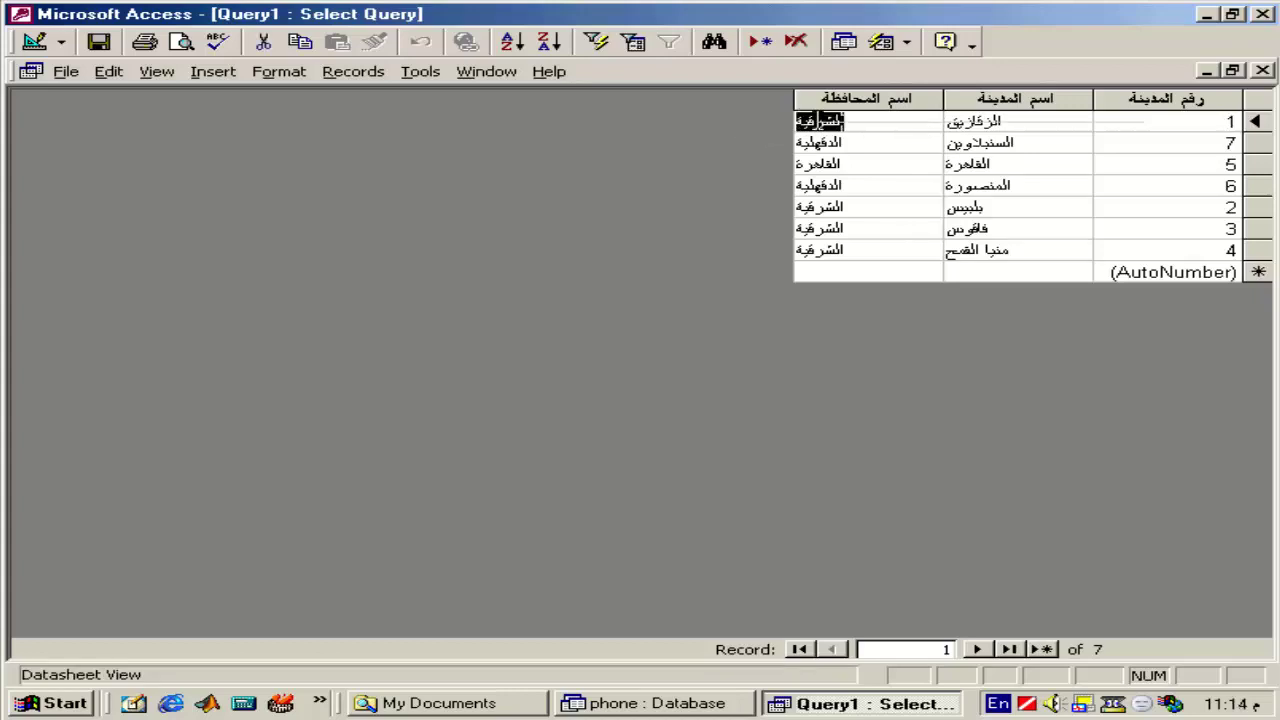
right_click(819, 124)
click(875, 320)
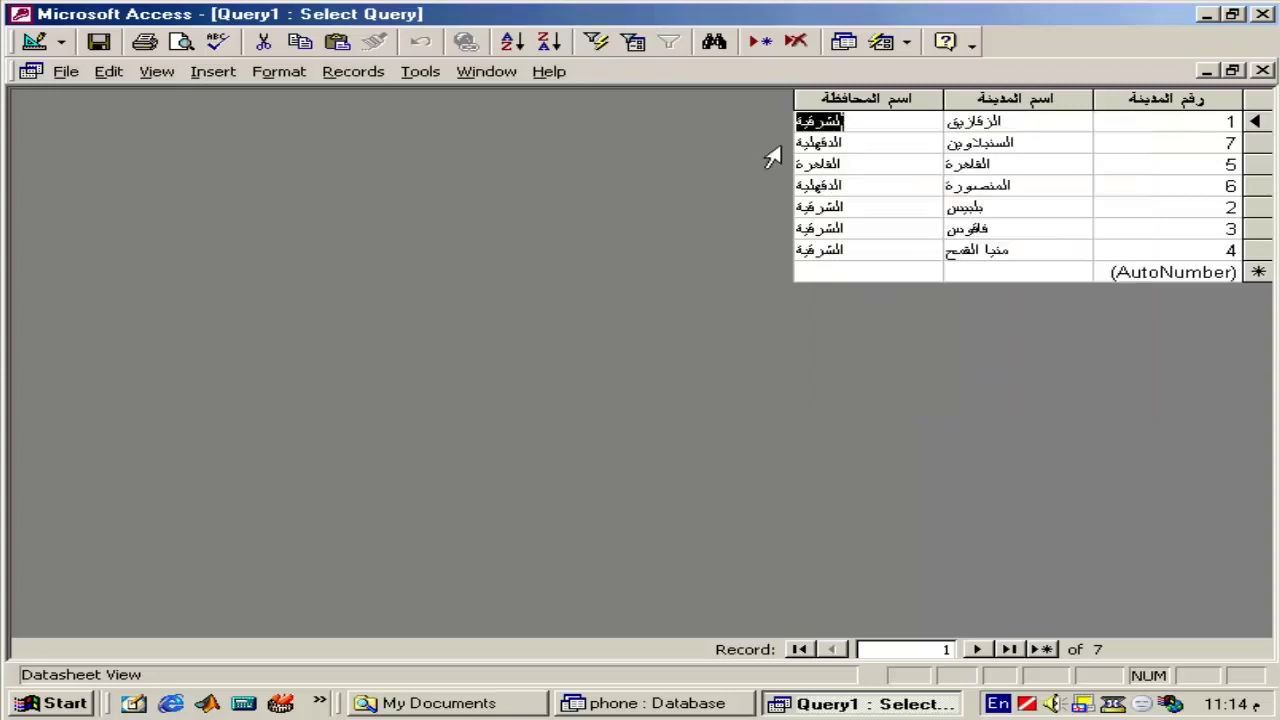
click(36, 42)
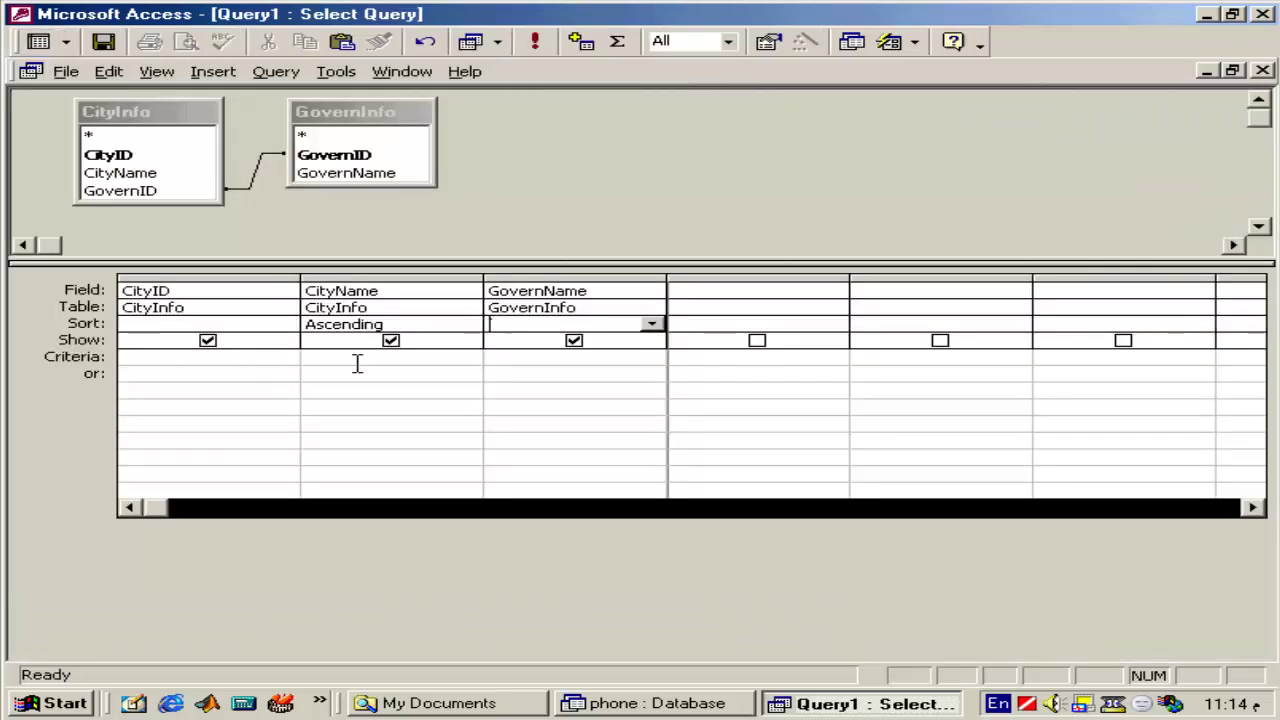
Step: Filter GovernName on the criterion 'الشرقية' and preview the matching cities
click(354, 355)
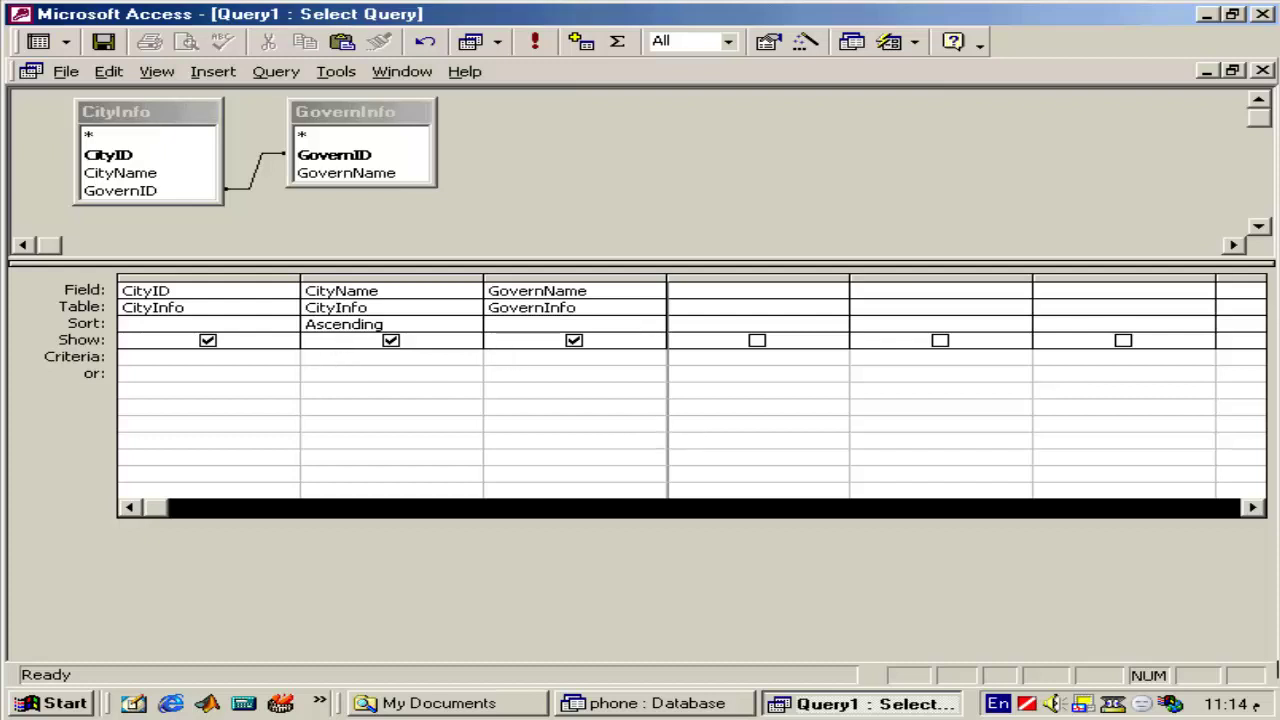
click(570, 357)
text(الشرقية)
click(490, 374)
click(40, 42)
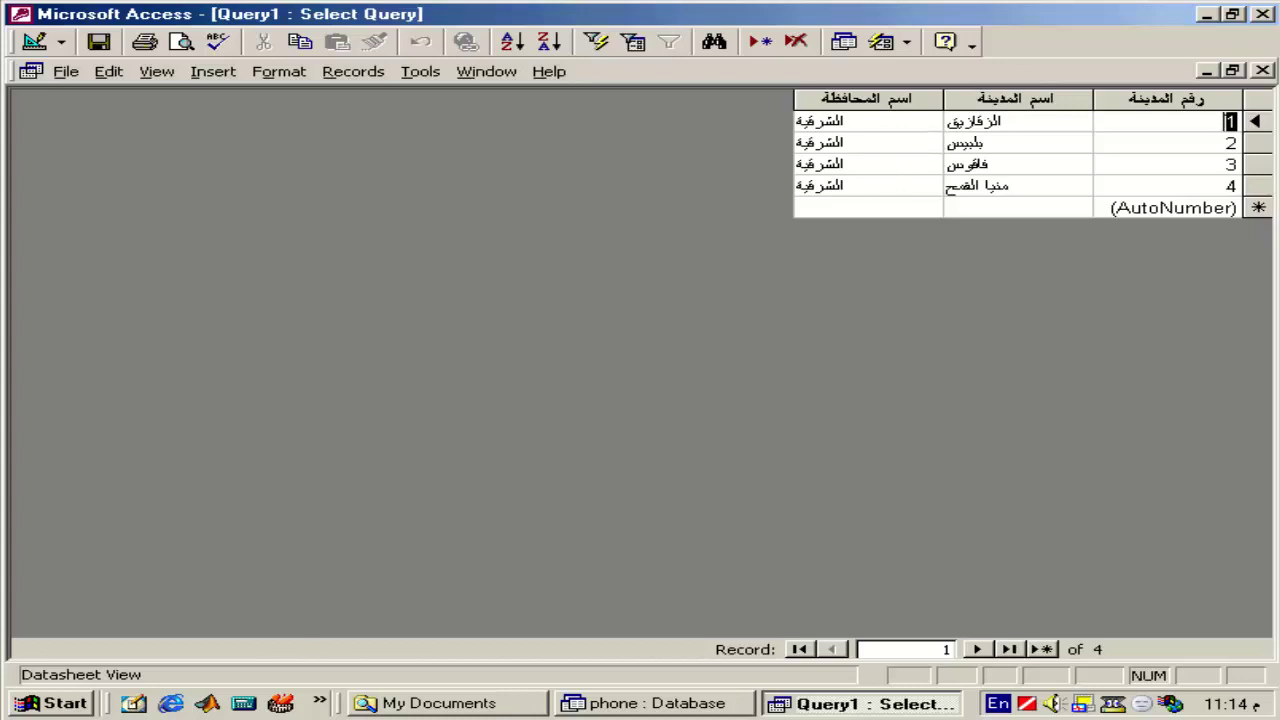
click(30, 45)
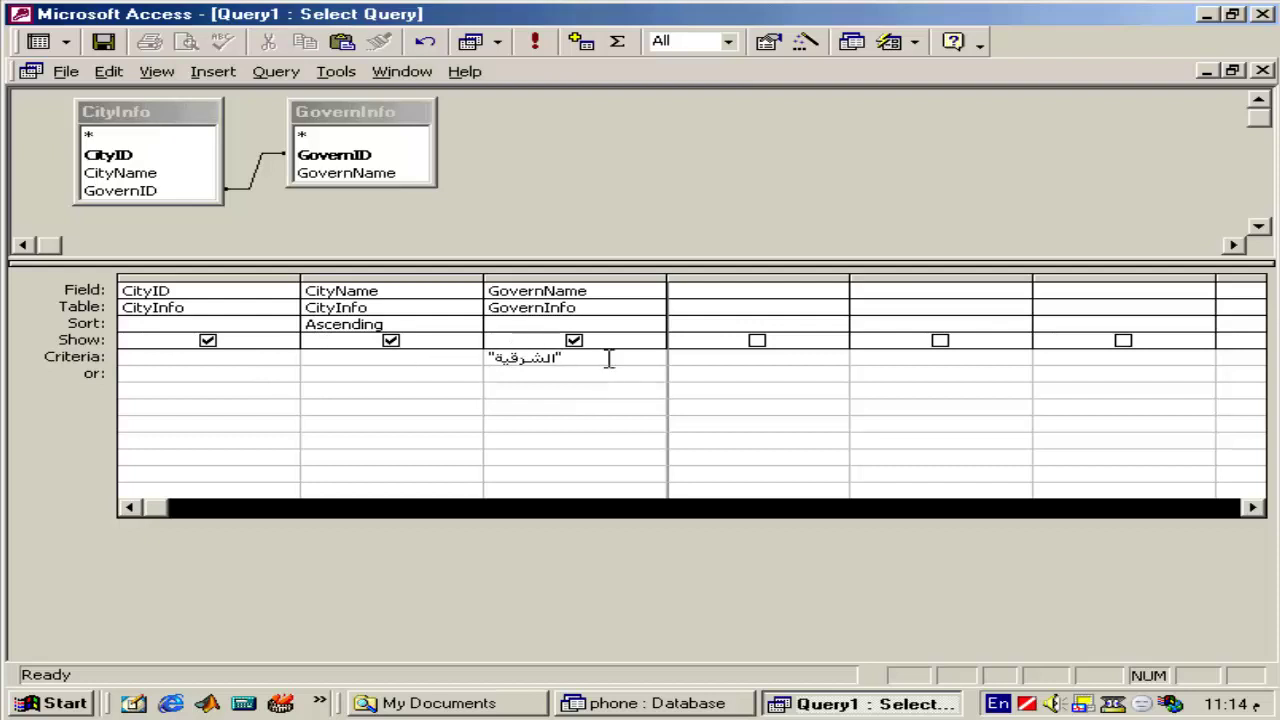
Step: Add 'الدقهلية' as an or criterion for GovernName and run the query for six cities
key(Up)
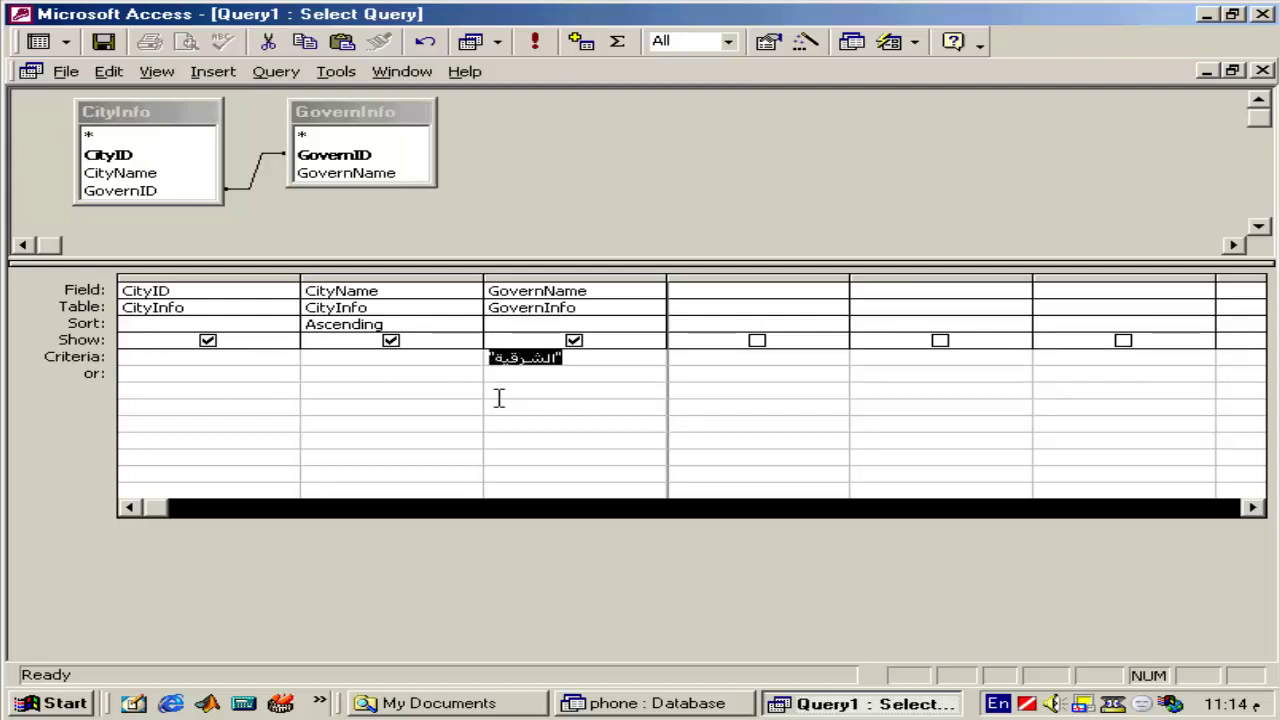
click(527, 378)
text(الد)
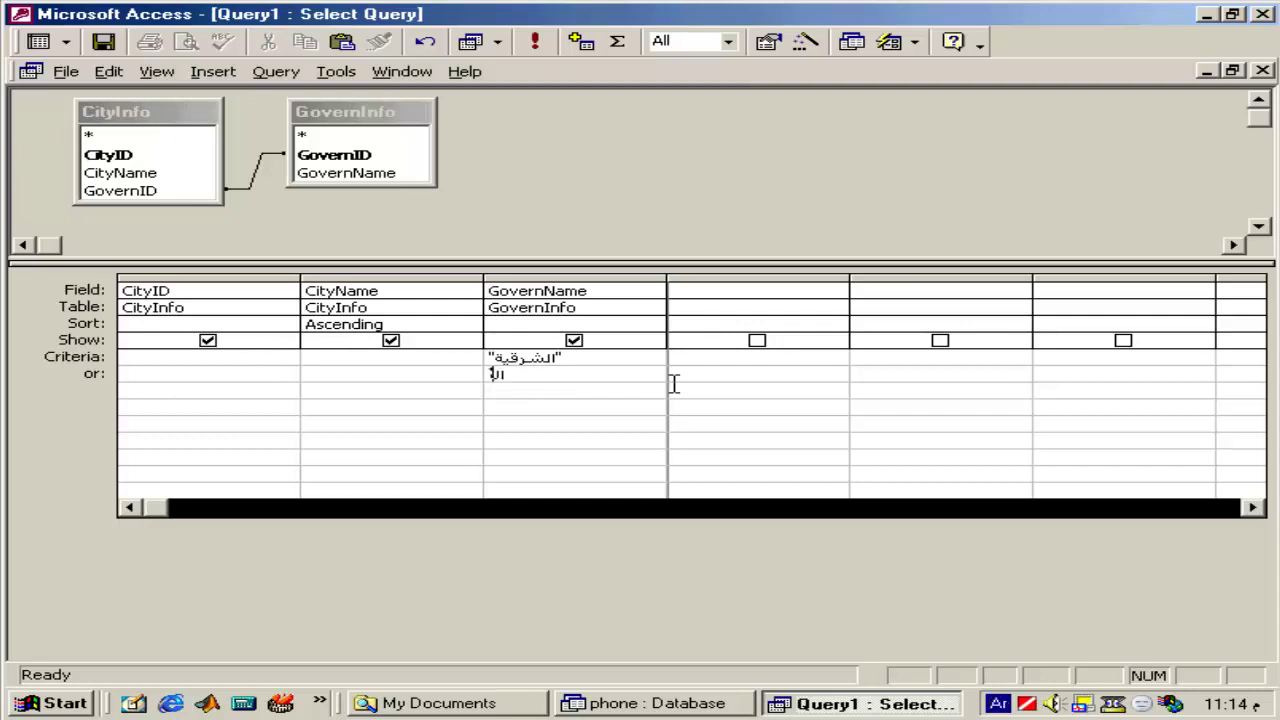
text(ق)
text(هلية)
key(Down)
click(36, 42)
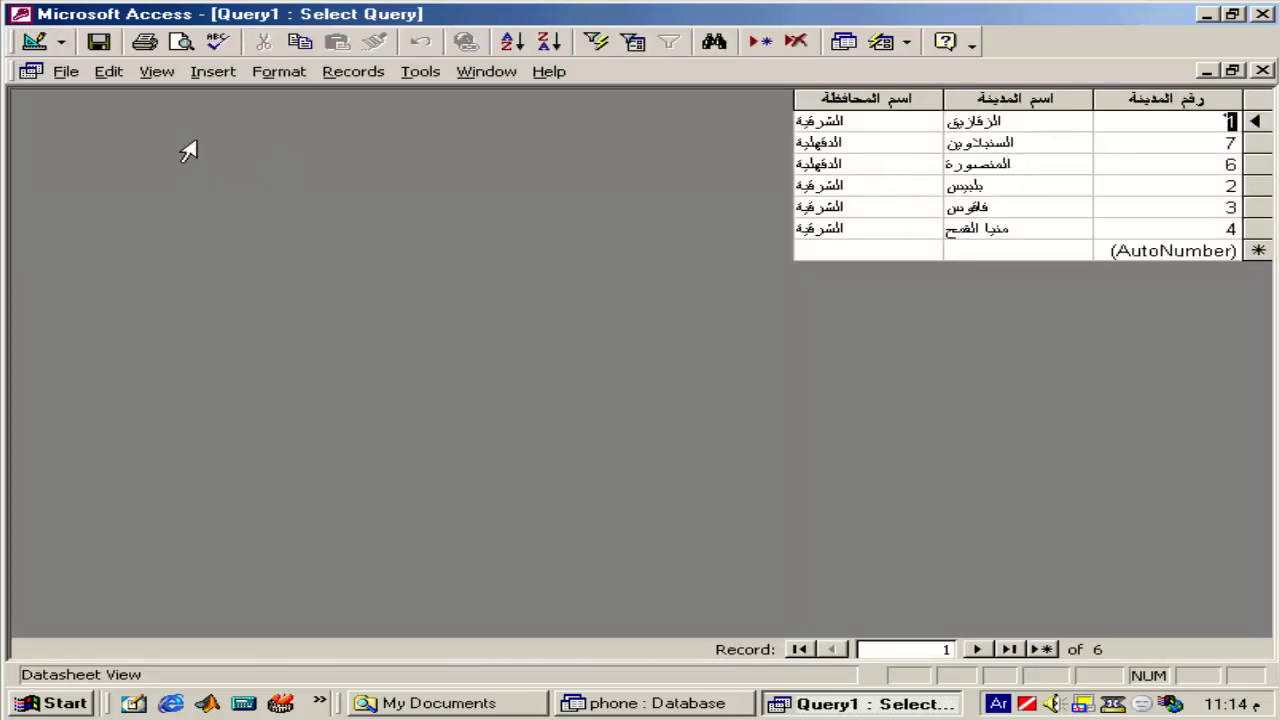
click(34, 41)
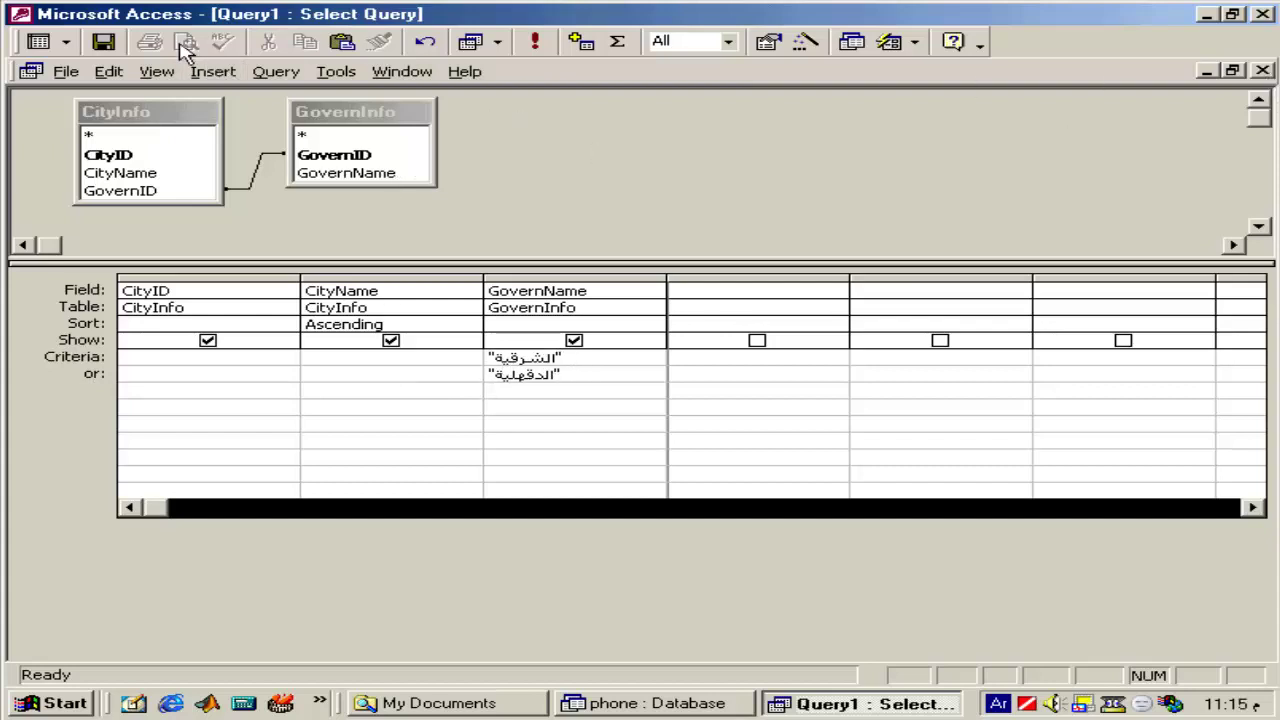
Step: Save the query as 'أسماء المدن'
click(104, 42)
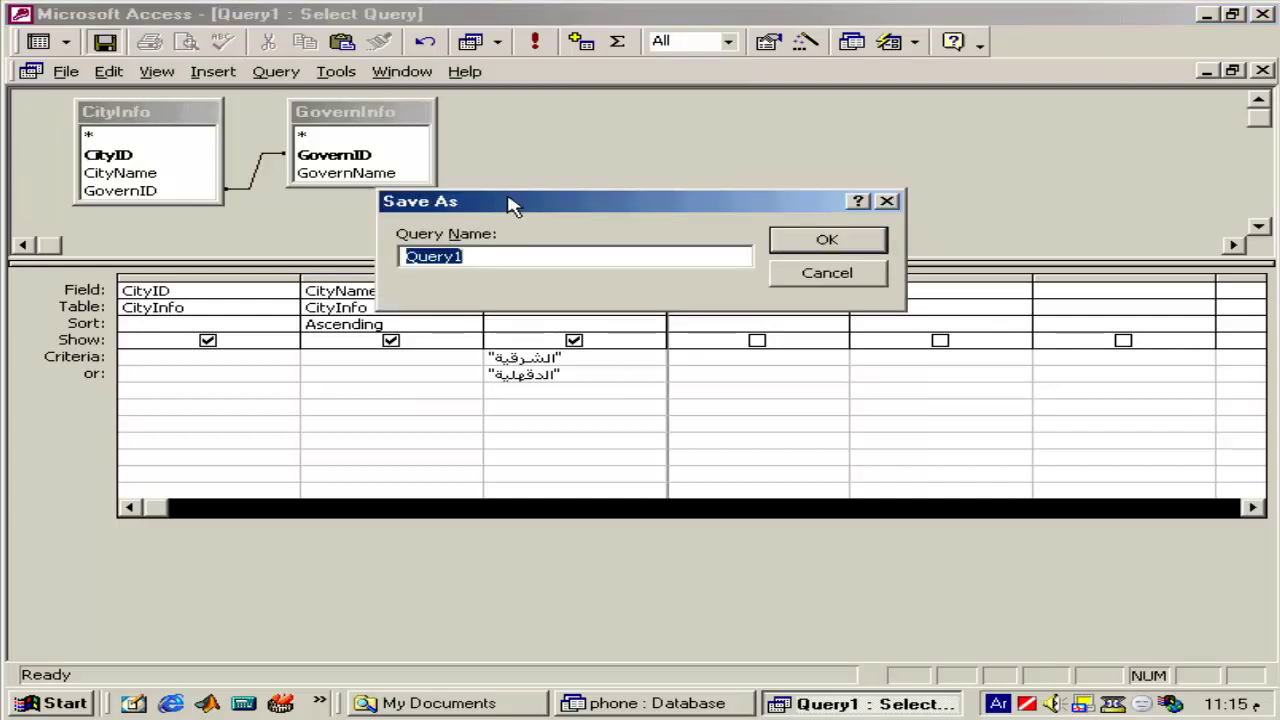
text(أسماء ال)
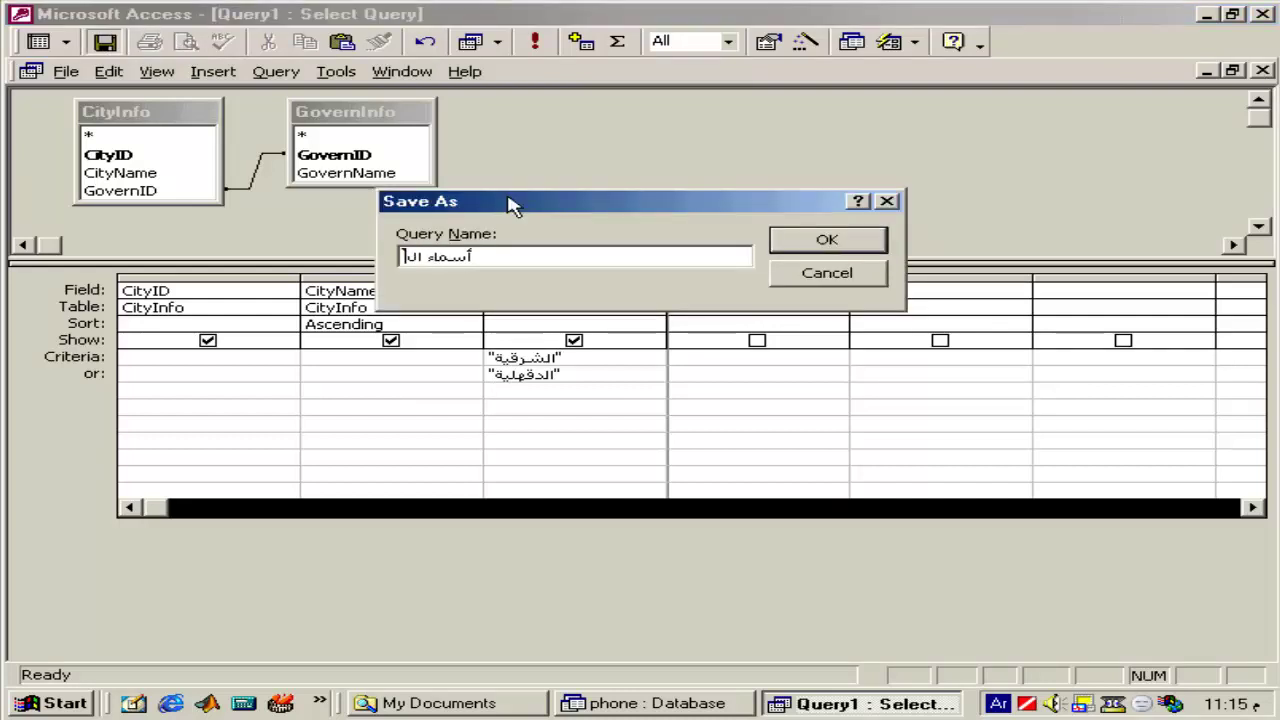
text(مدن)
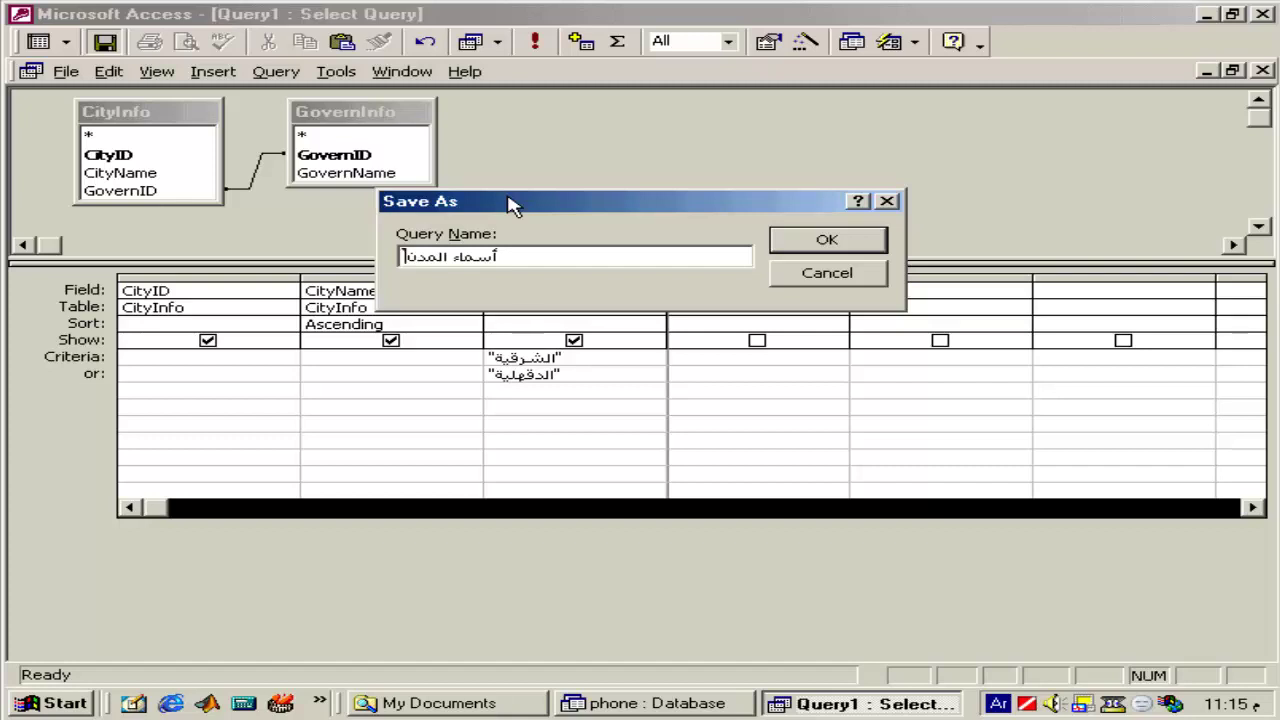
key(Return)
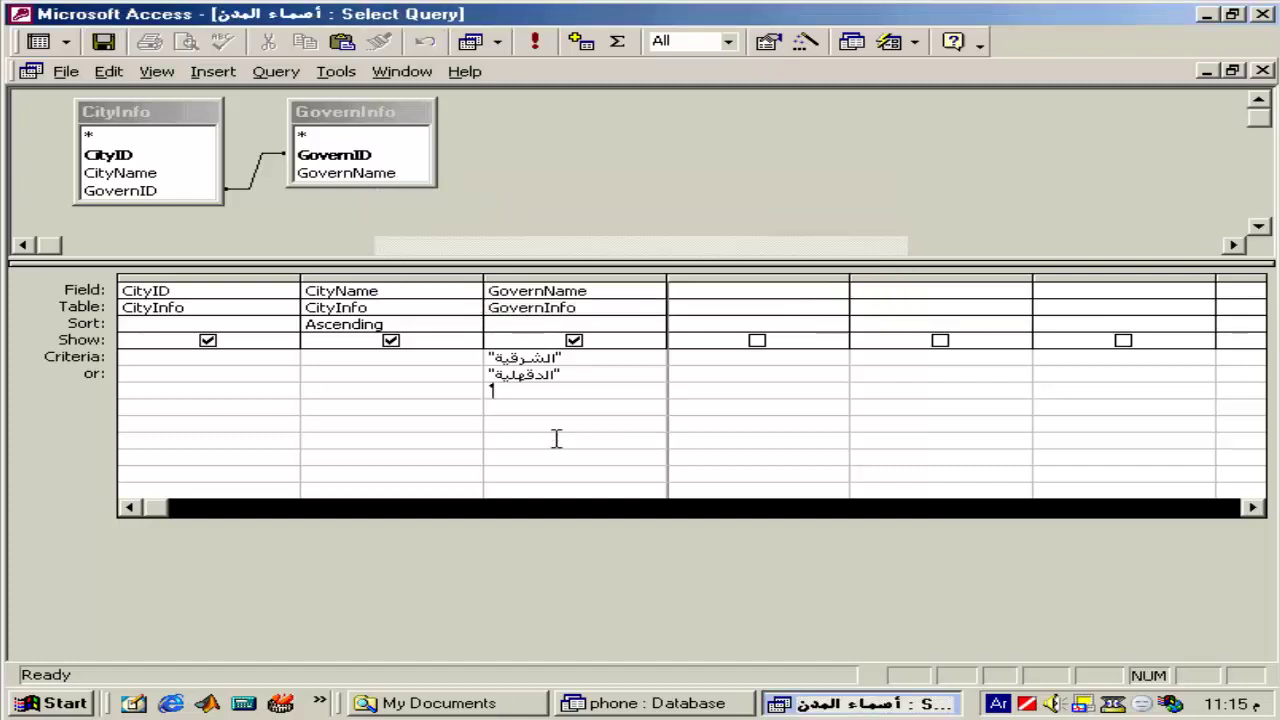
Step: Delete both GovernName criteria and set CityName's sort to (not sorted)
key(Delete)
key(ctrl+z)
key(Delete)
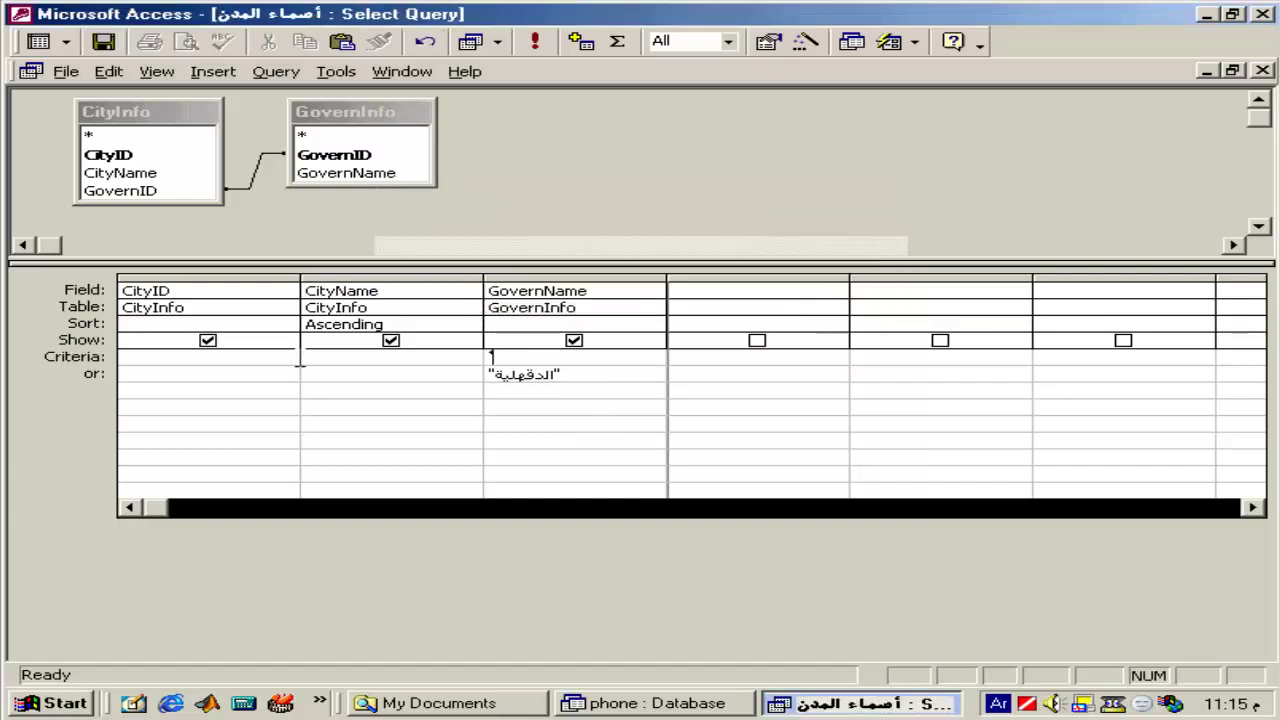
key(Down)
key(Delete)
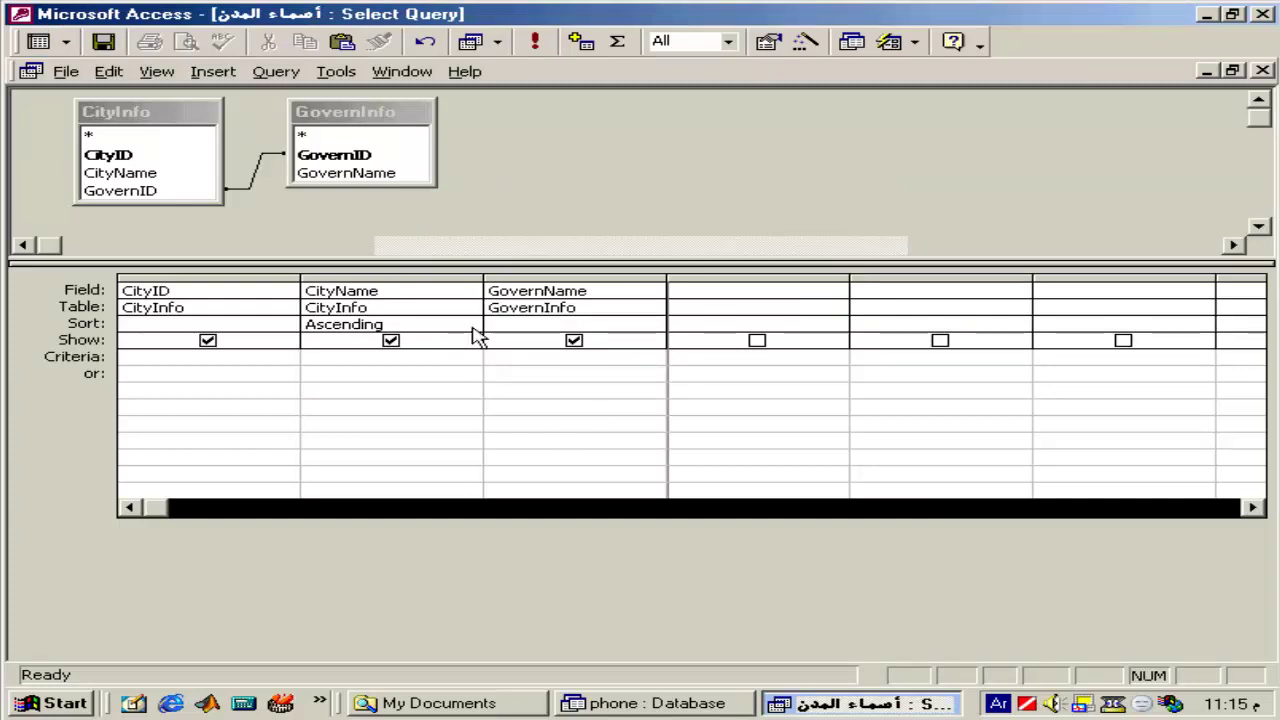
click(469, 325)
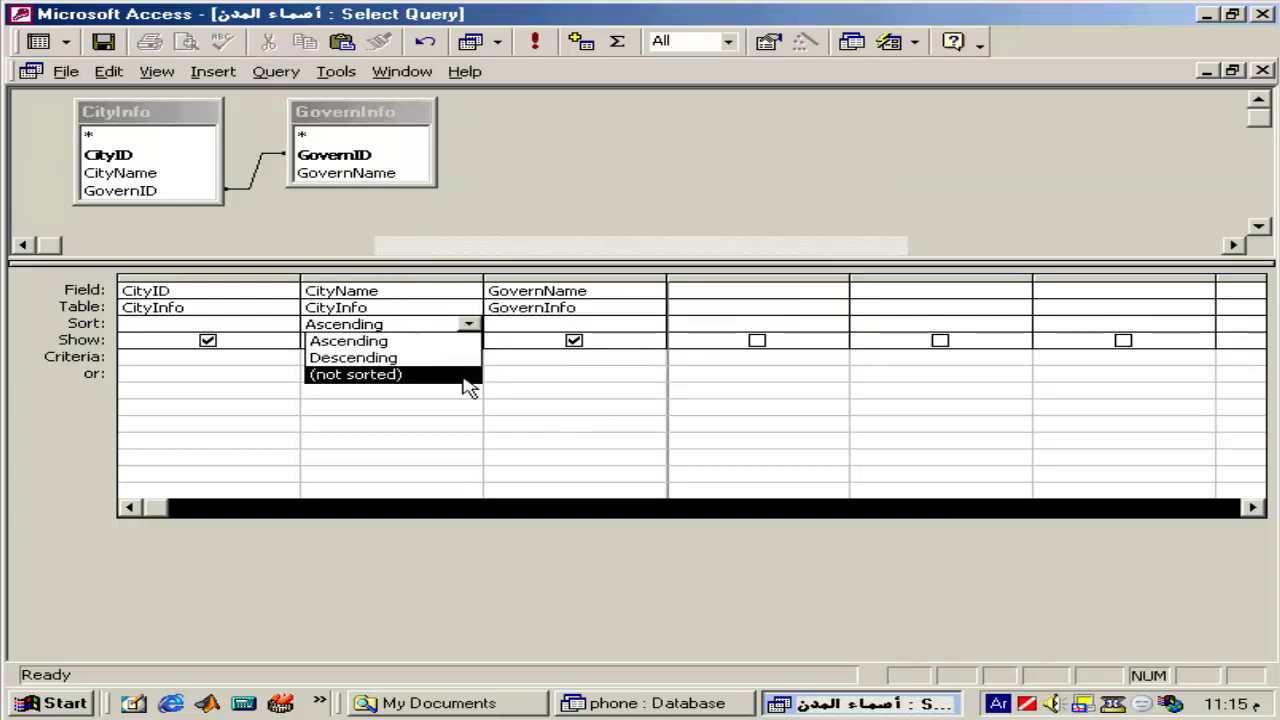
click(466, 380)
Step: Check the unfiltered, unsorted results, then close the query design
click(38, 41)
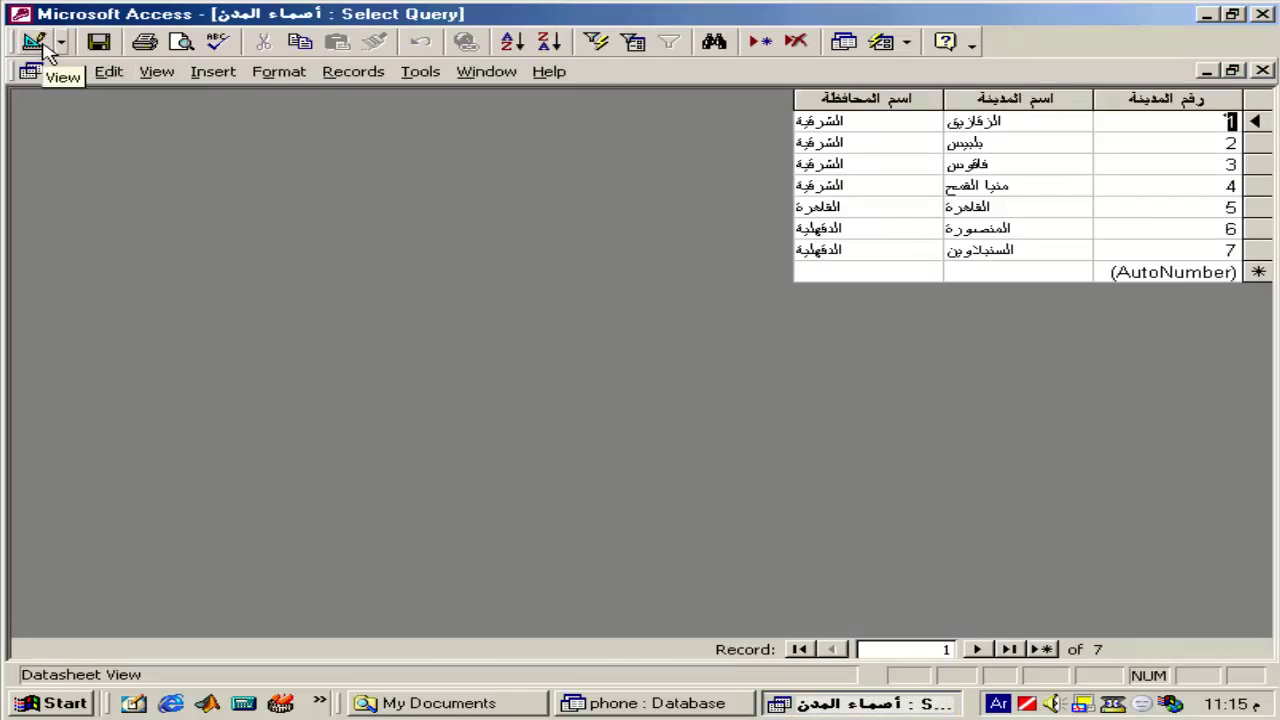
click(36, 41)
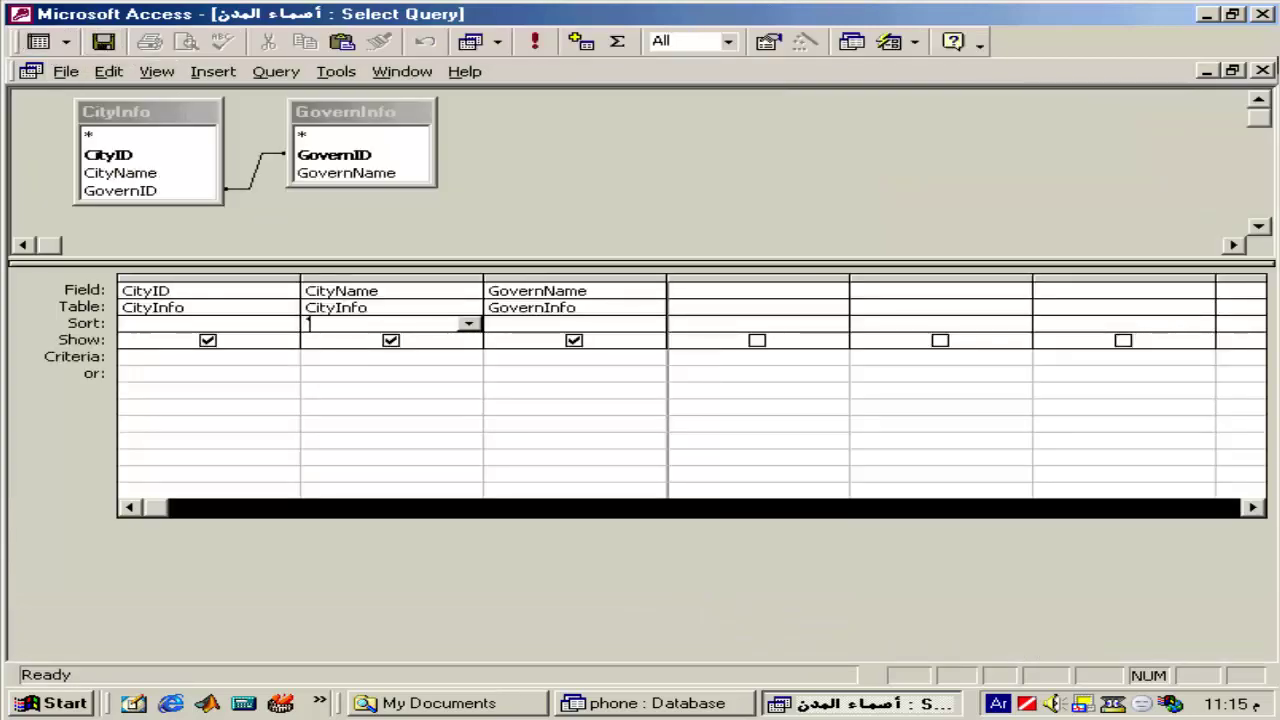
click(1262, 71)
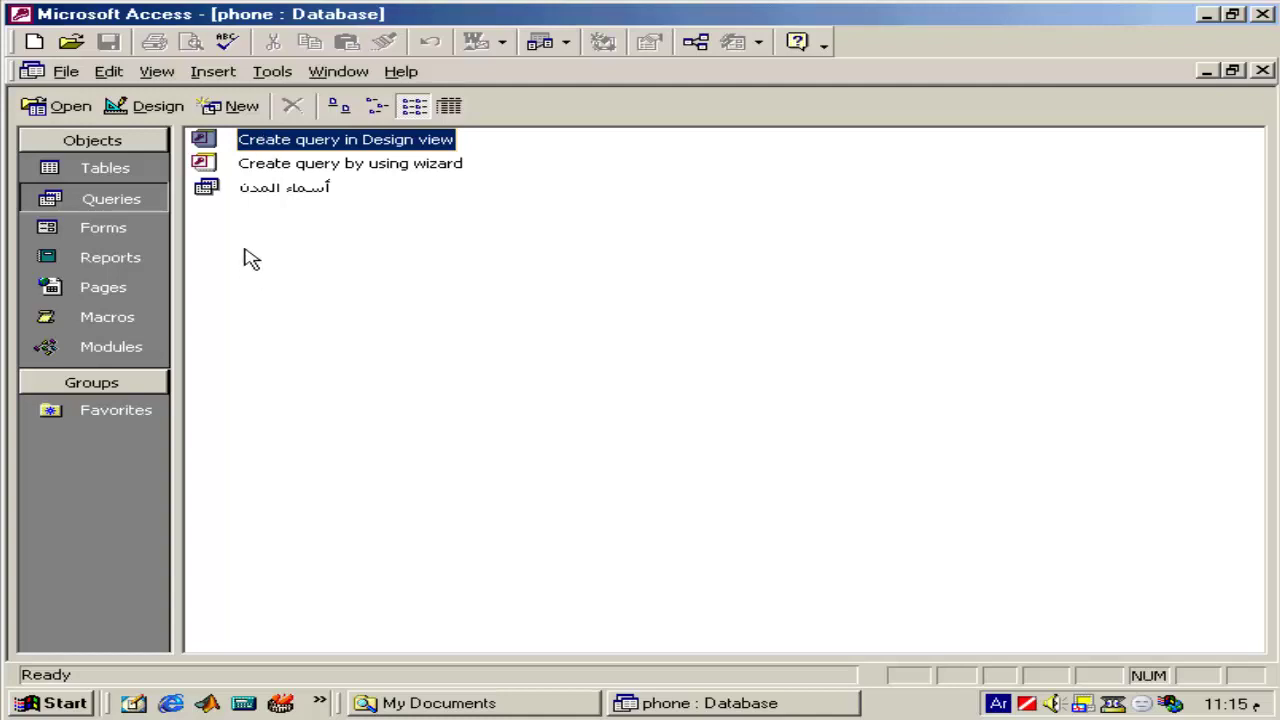
Step: Start a new design-view query with CityInfo, GovernInfo, PersonInfo, PhoneInfo and PhoneTypeInfo tables
click(242, 108)
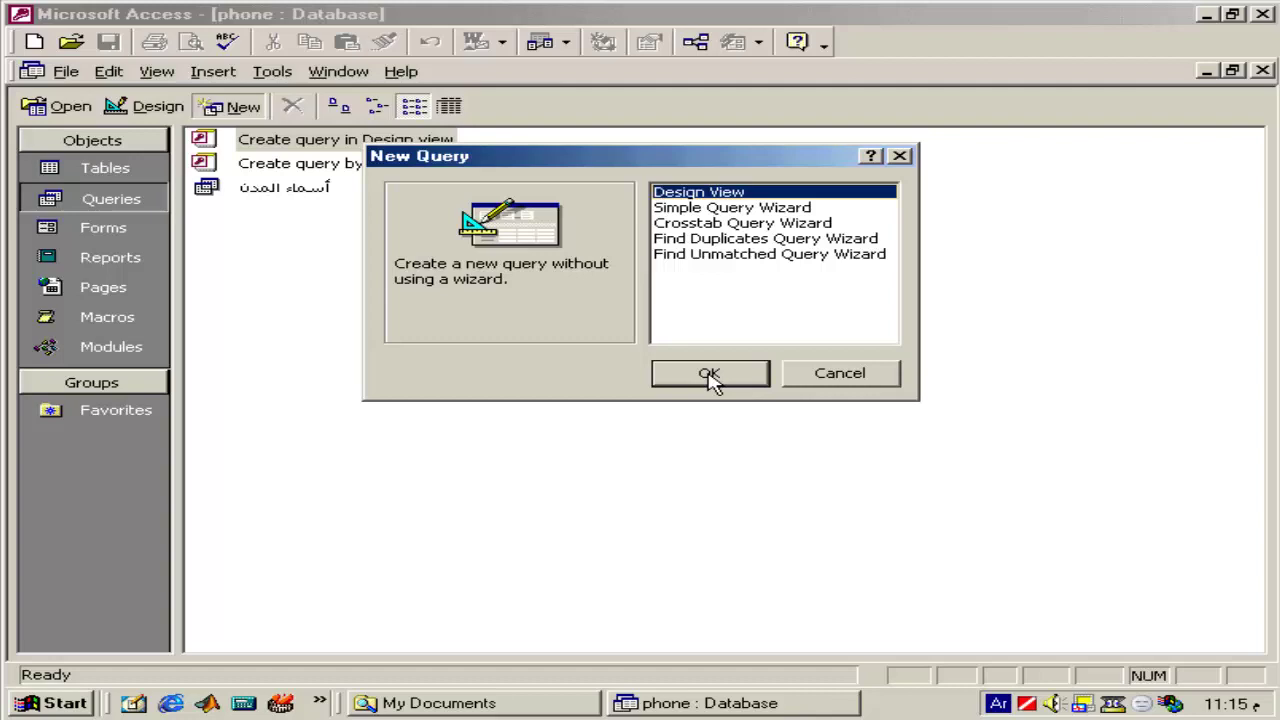
click(709, 375)
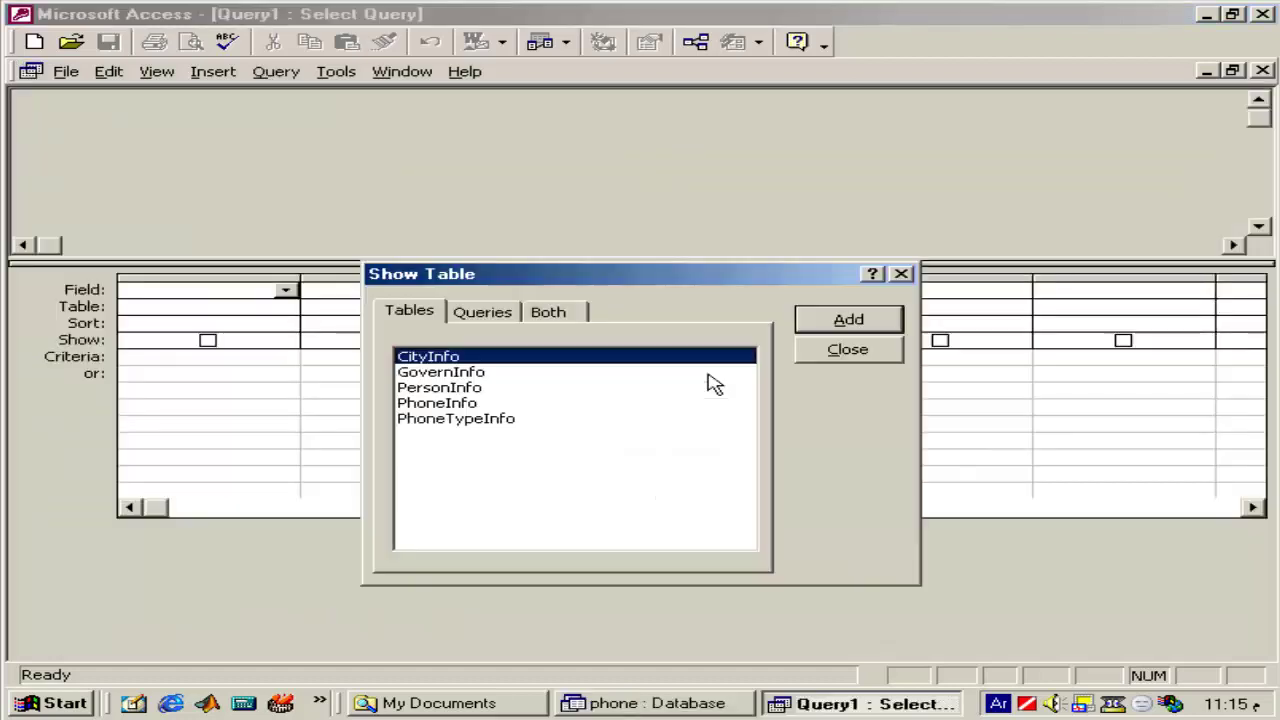
double_click(490, 362)
double_click(490, 372)
double_click(482, 387)
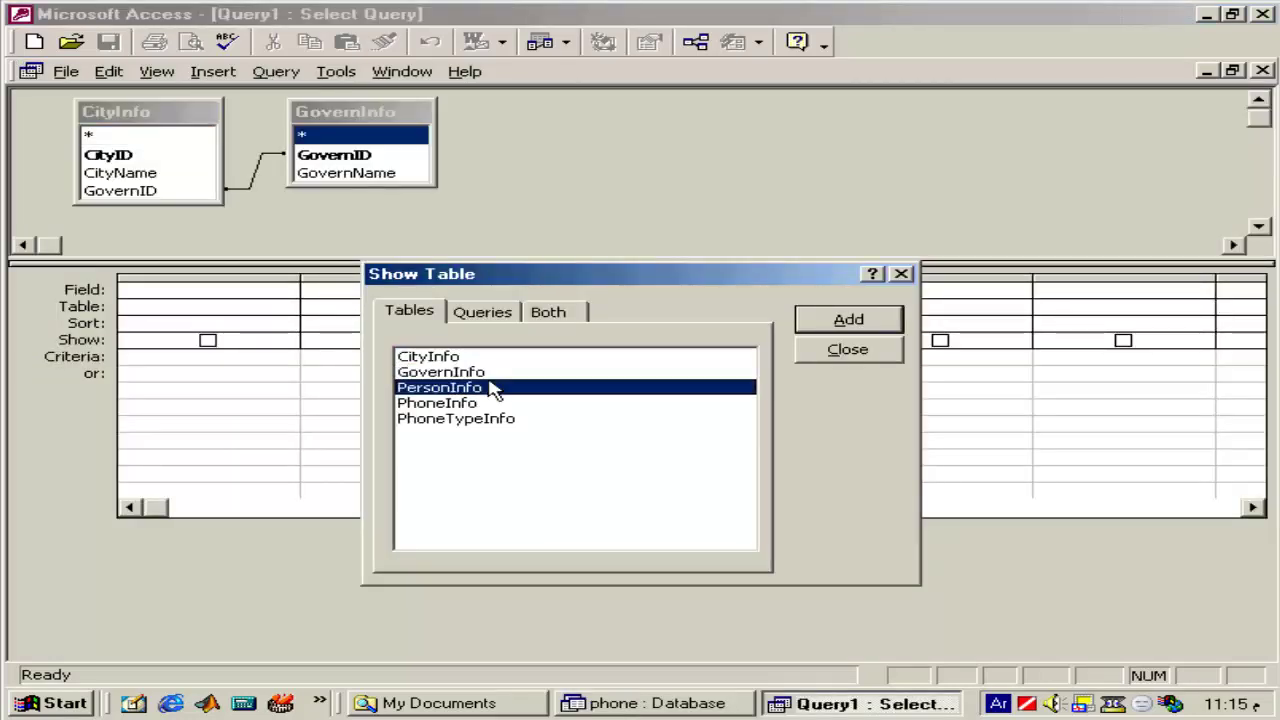
click(494, 404)
double_click(497, 403)
click(508, 420)
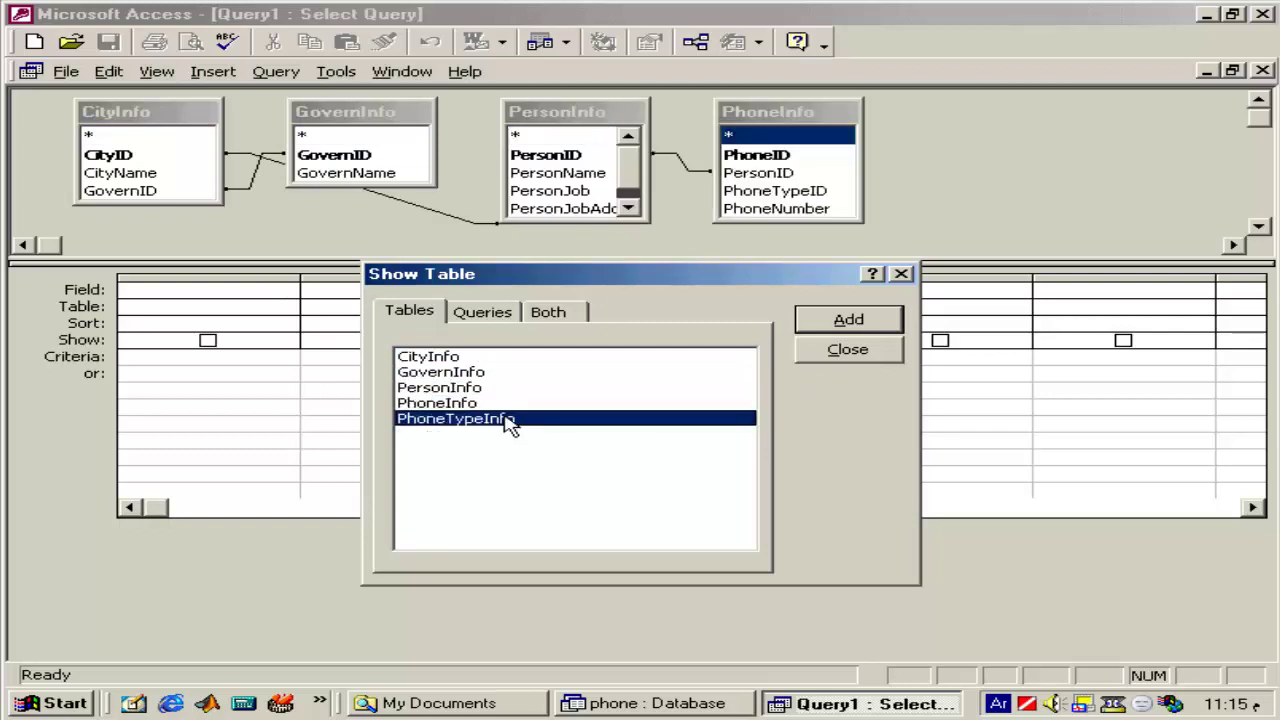
double_click(508, 420)
click(800, 350)
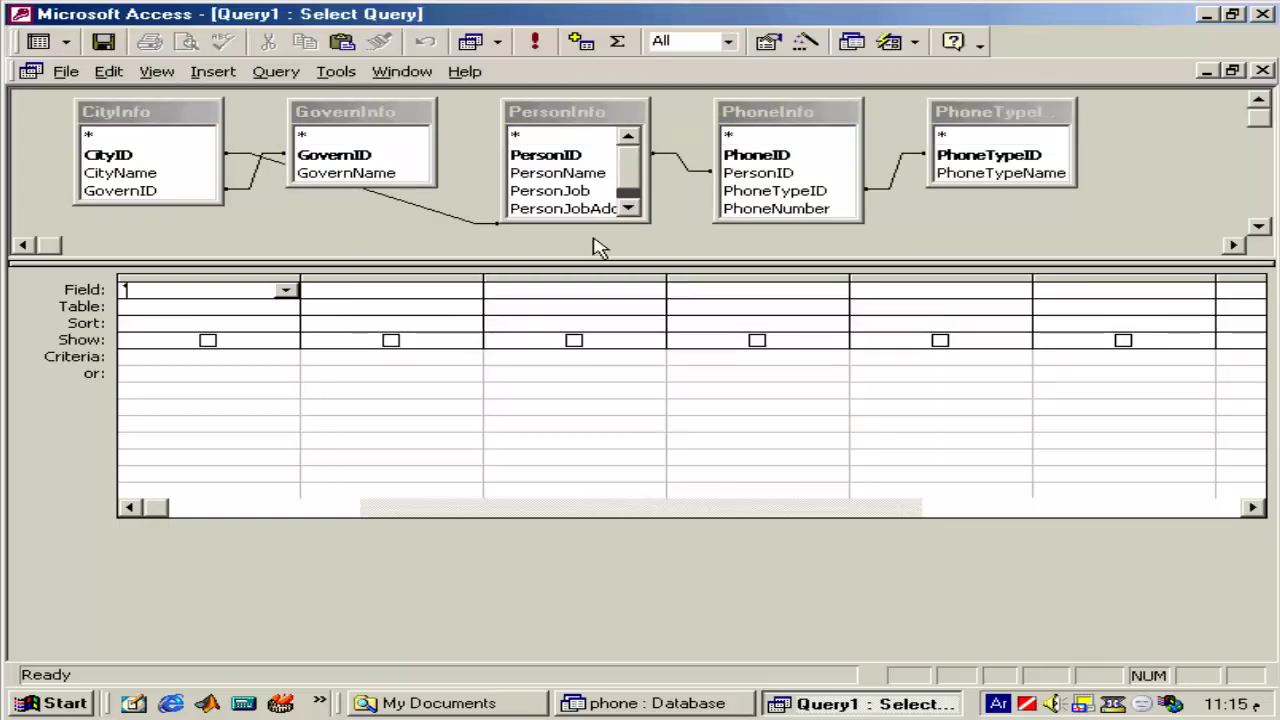
Step: Place GovernInfo at the far left with CityInfo shifted right beside it
drag(589, 260, 575, 360)
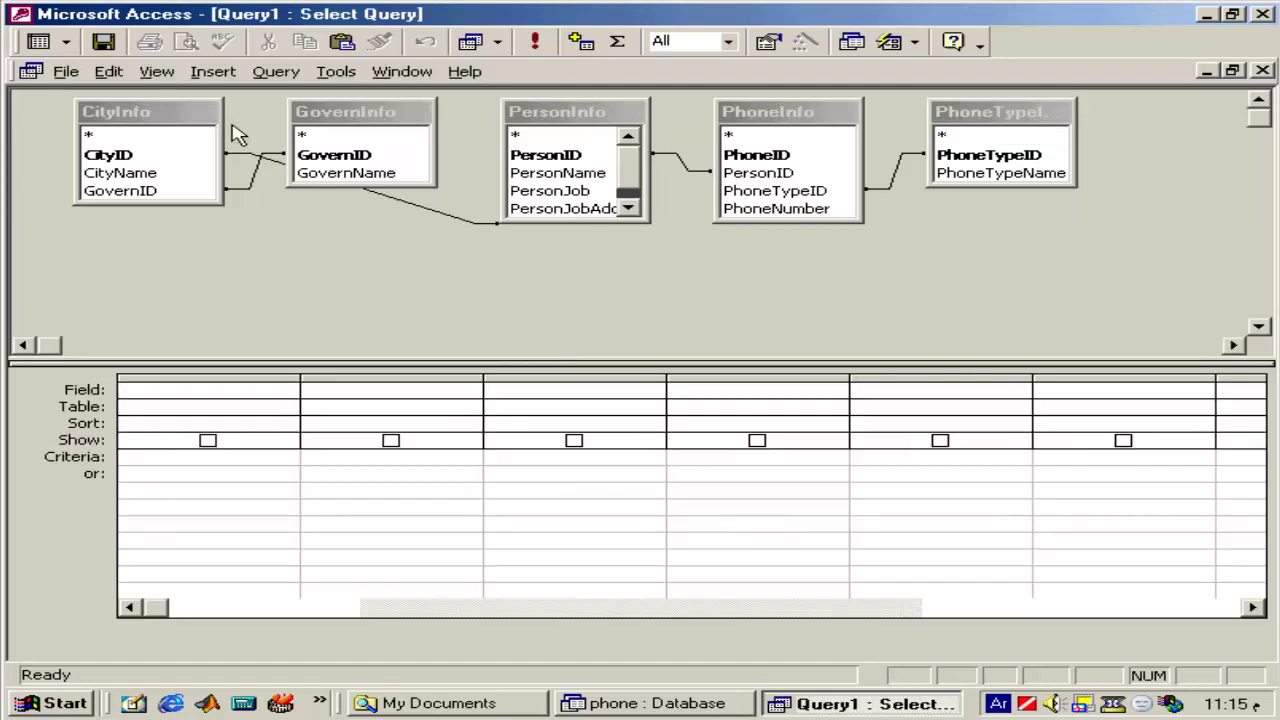
click(338, 120)
drag(338, 120, 241, 248)
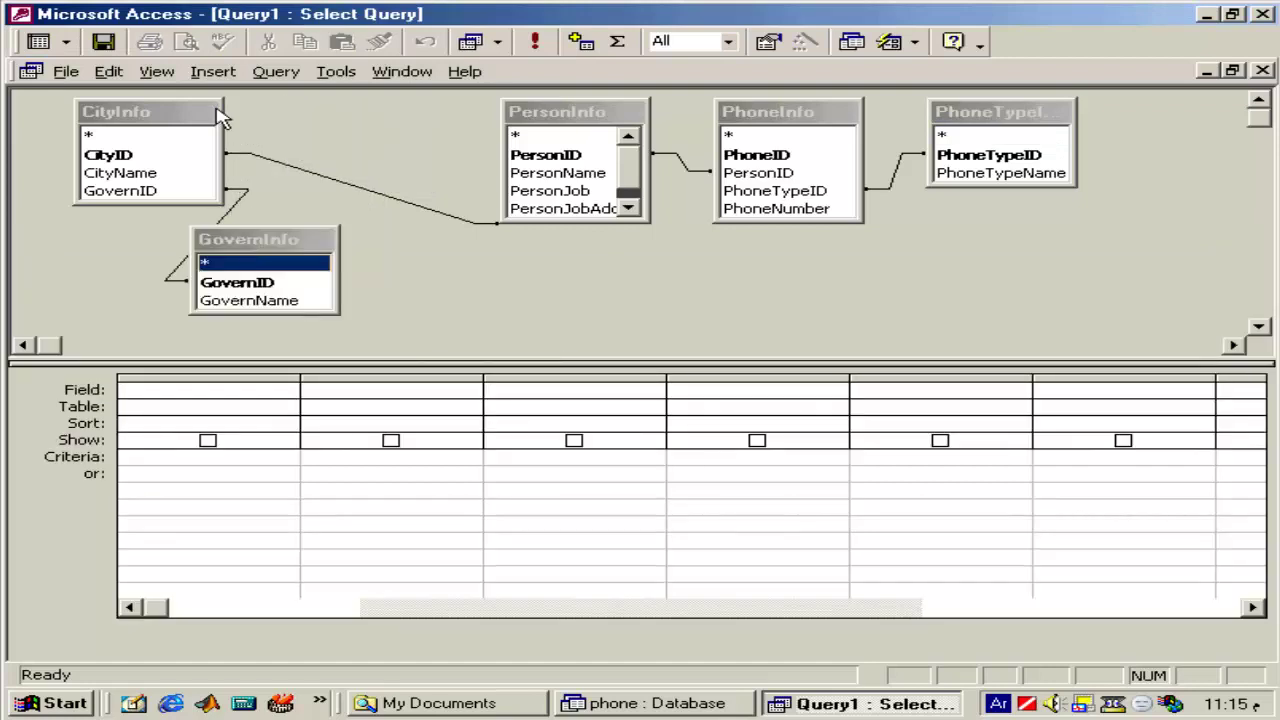
drag(176, 112, 376, 111)
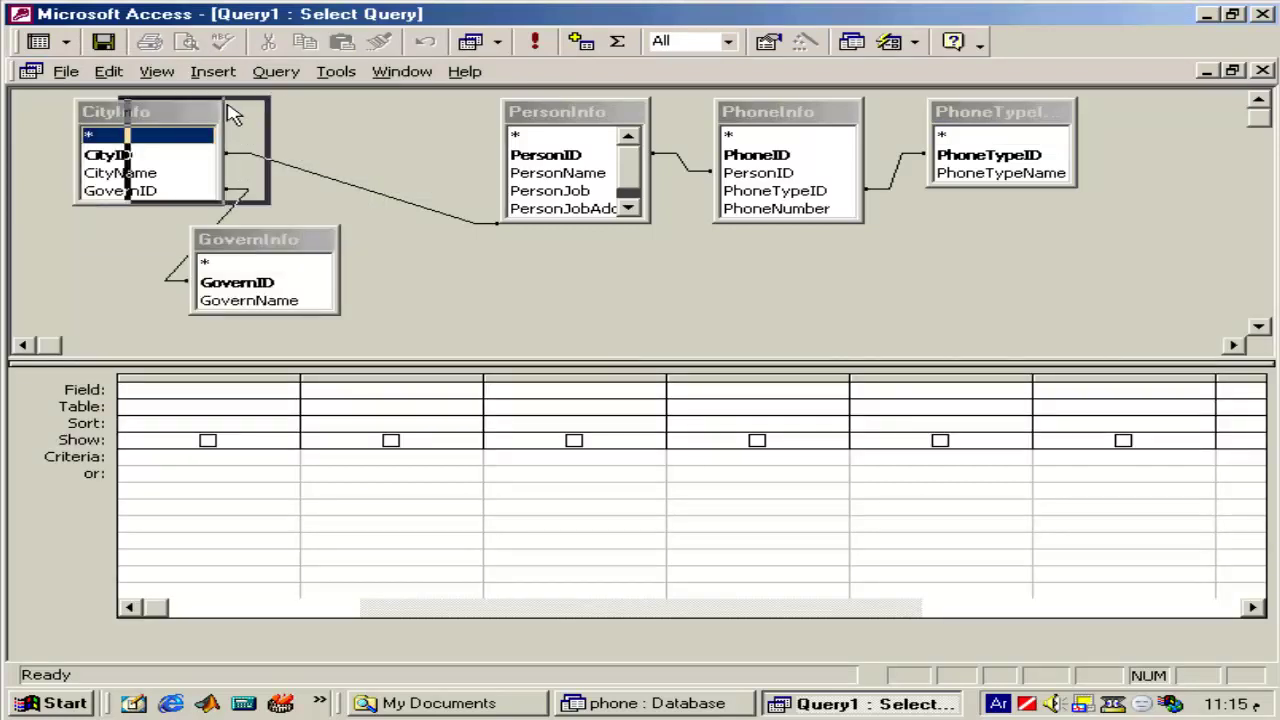
drag(276, 240, 146, 155)
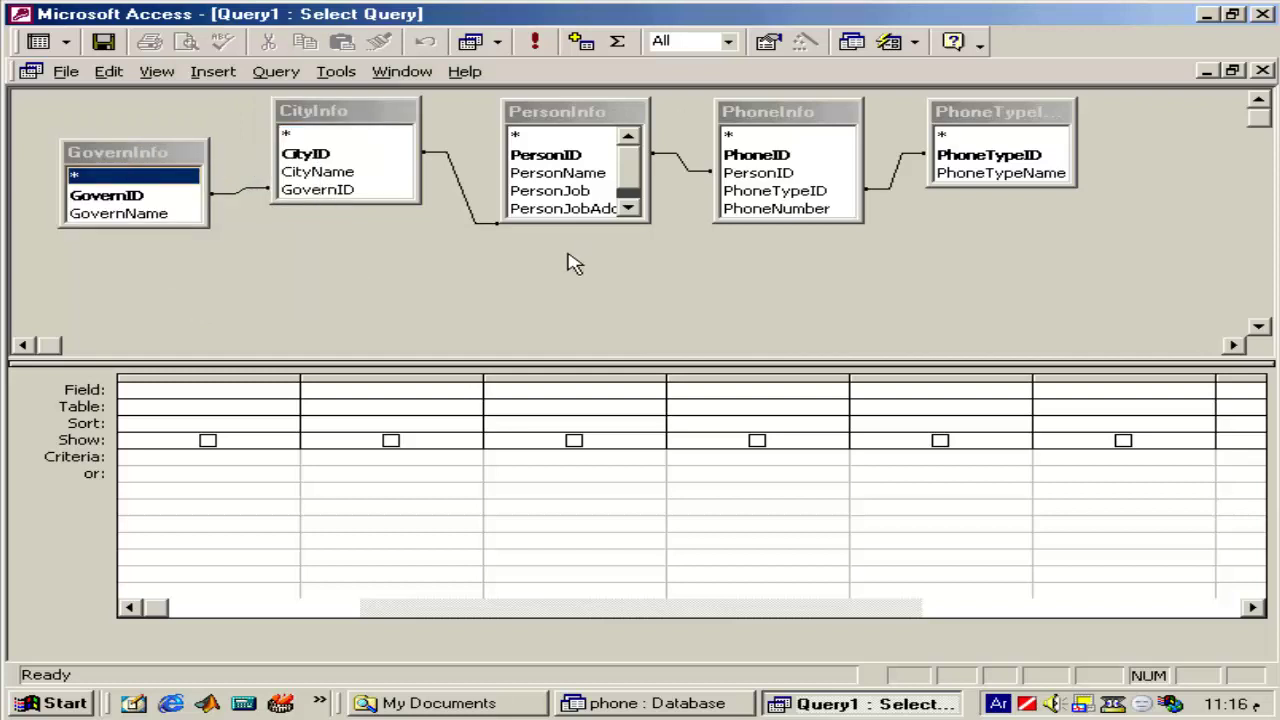
Step: Enlarge PersonInfo to show all fields and shift PhoneInfo and PhoneTypeInfo rightward
drag(569, 222, 570, 276)
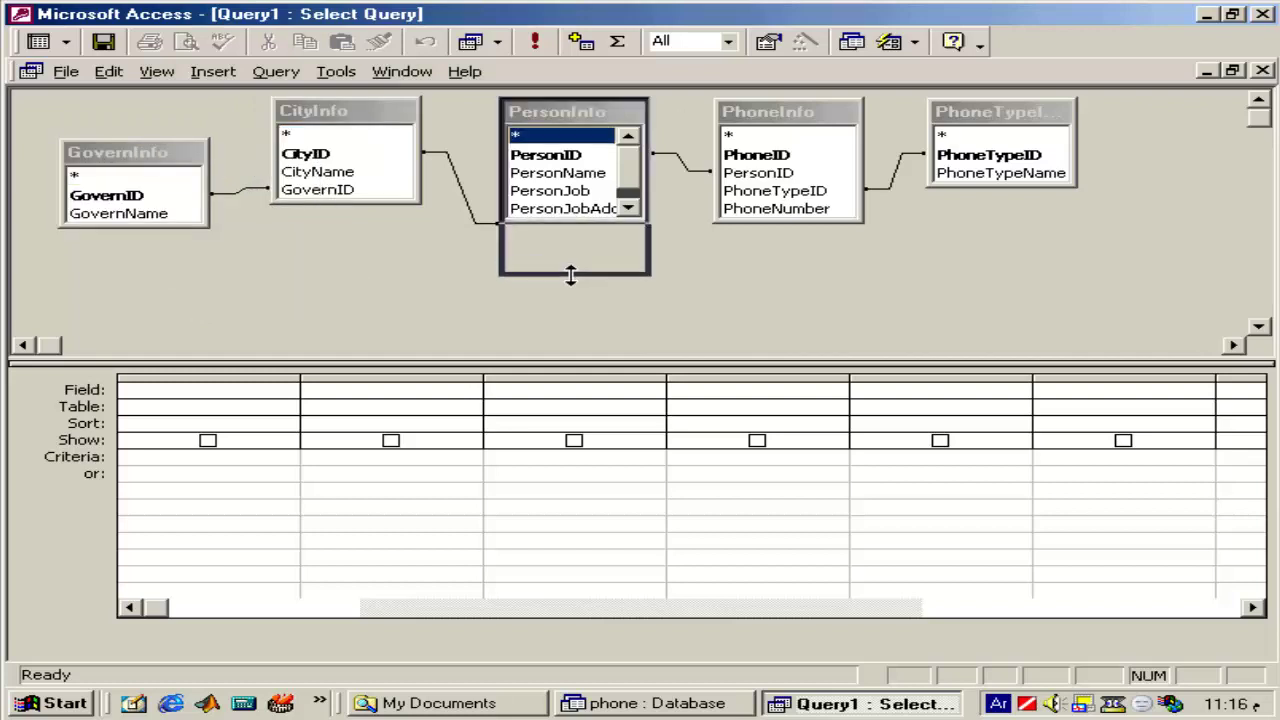
drag(795, 112, 852, 110)
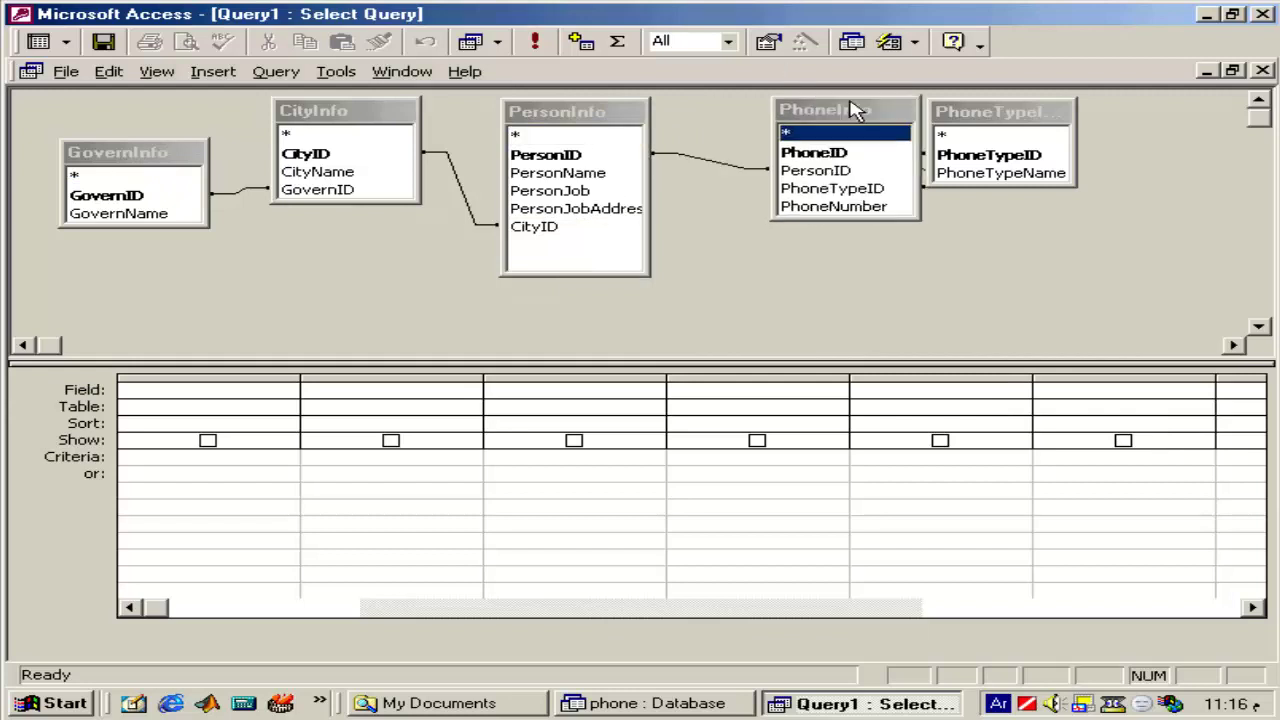
drag(650, 180, 683, 180)
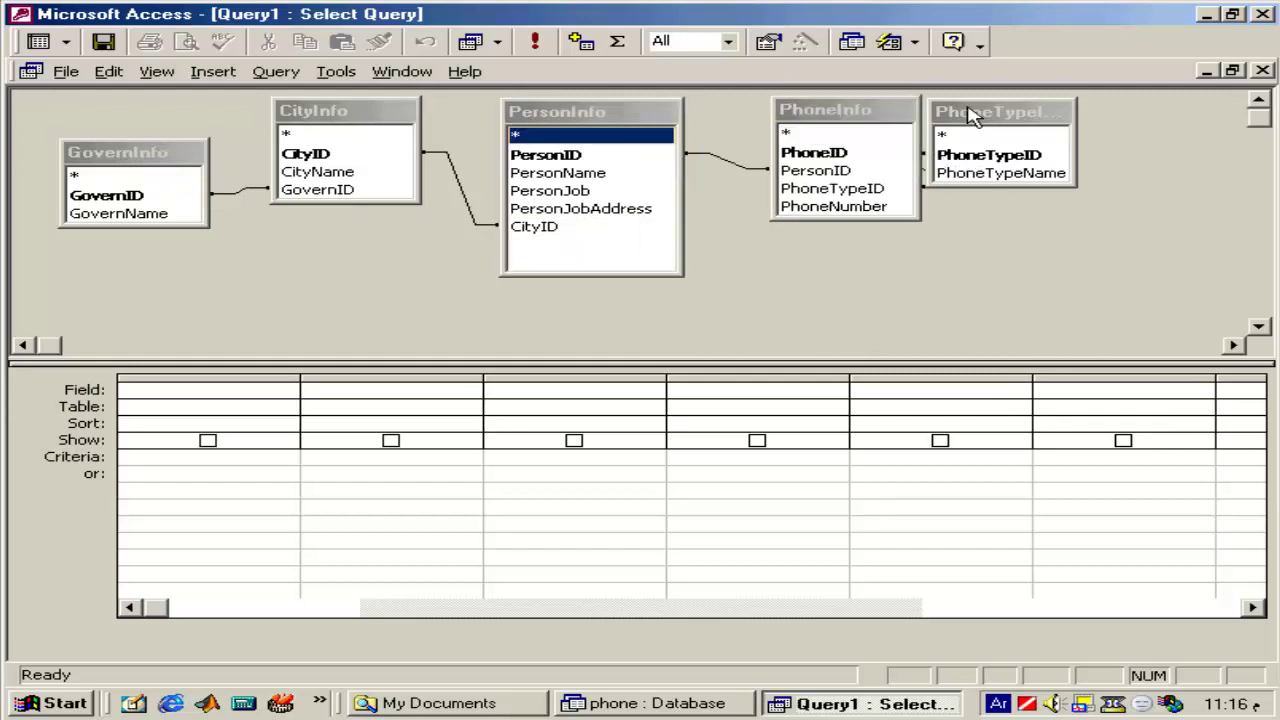
drag(964, 114, 1096, 142)
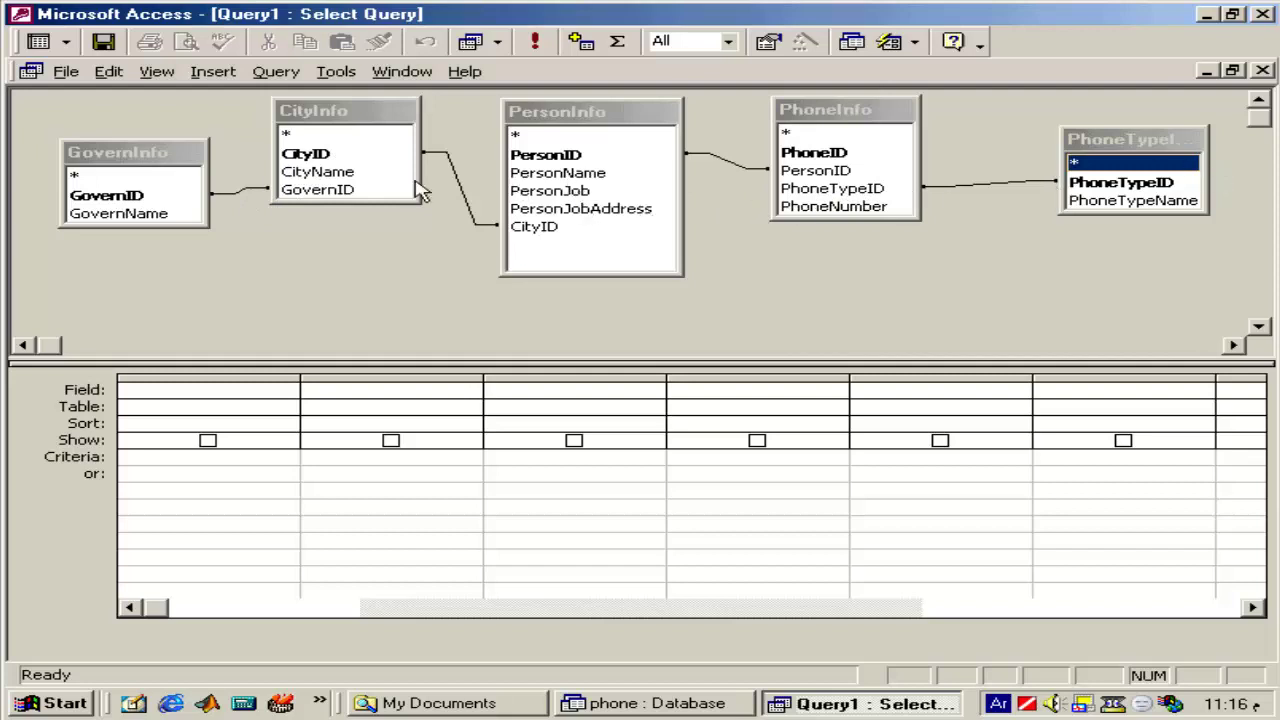
Step: Add GovernName, CityName, PersonName, PersonJob, PersonJobAddress, PhoneTypeName and PhoneNumber to the query grid
double_click(122, 216)
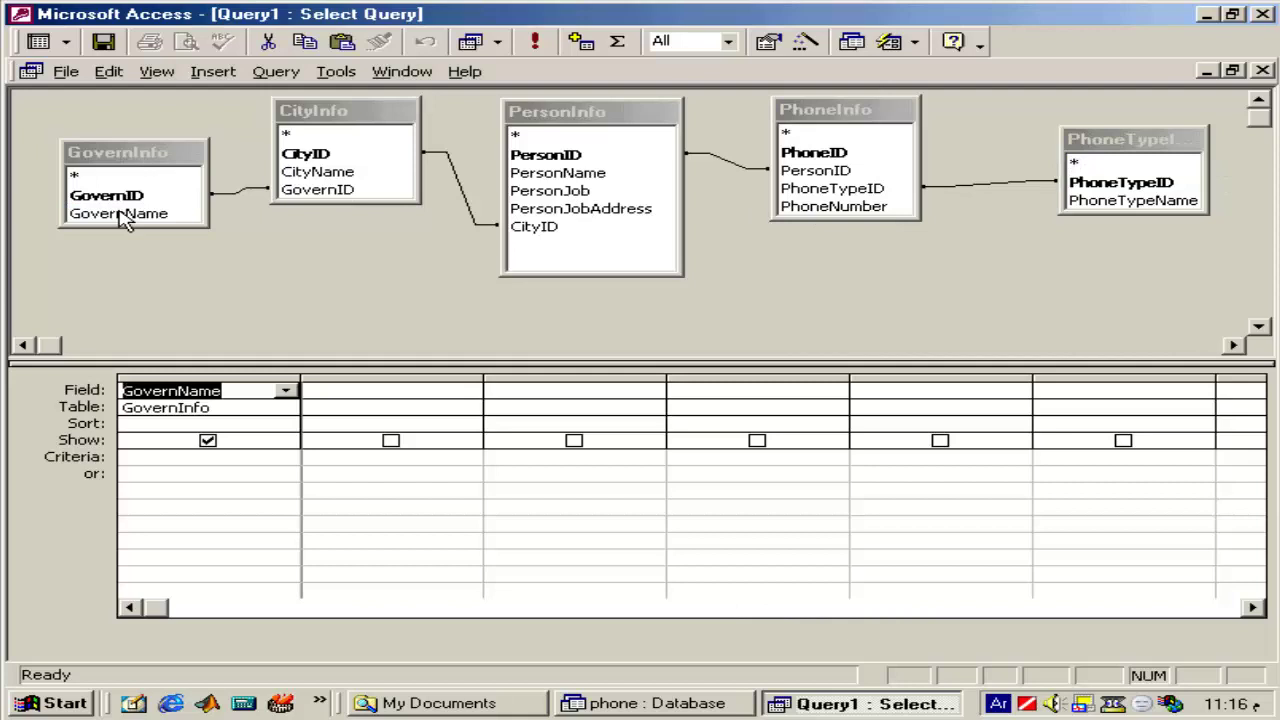
double_click(336, 176)
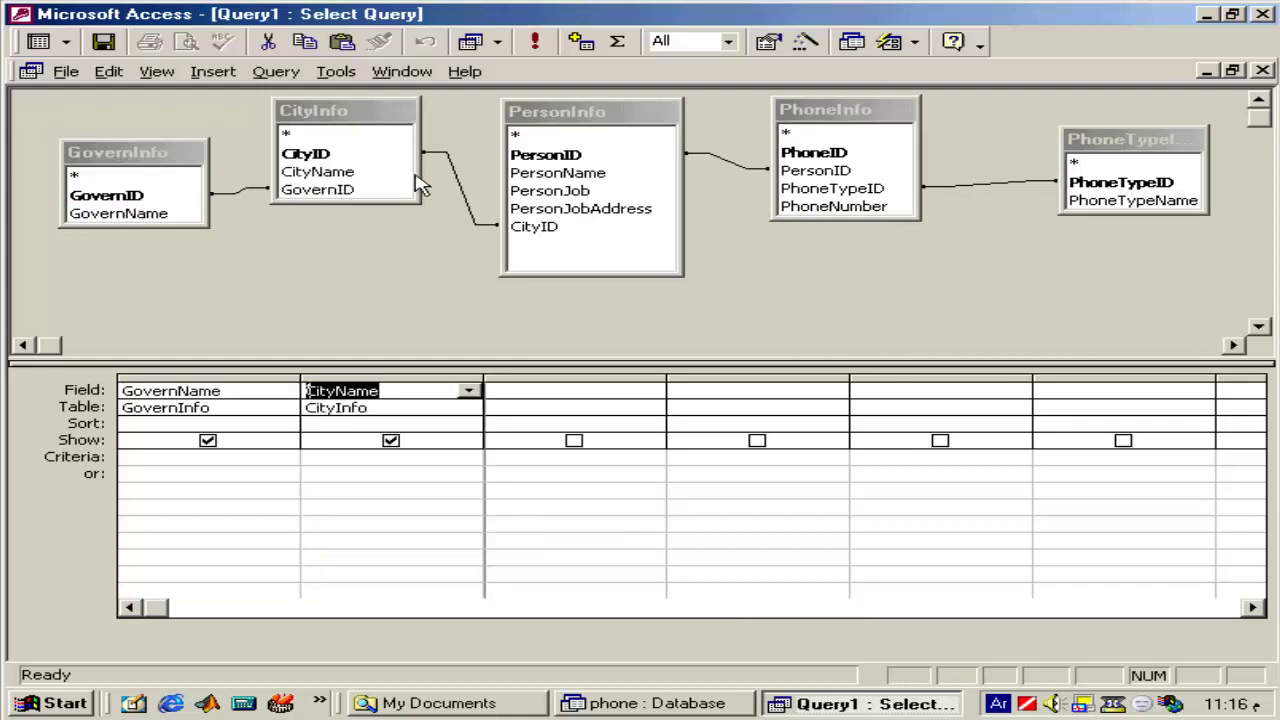
double_click(612, 176)
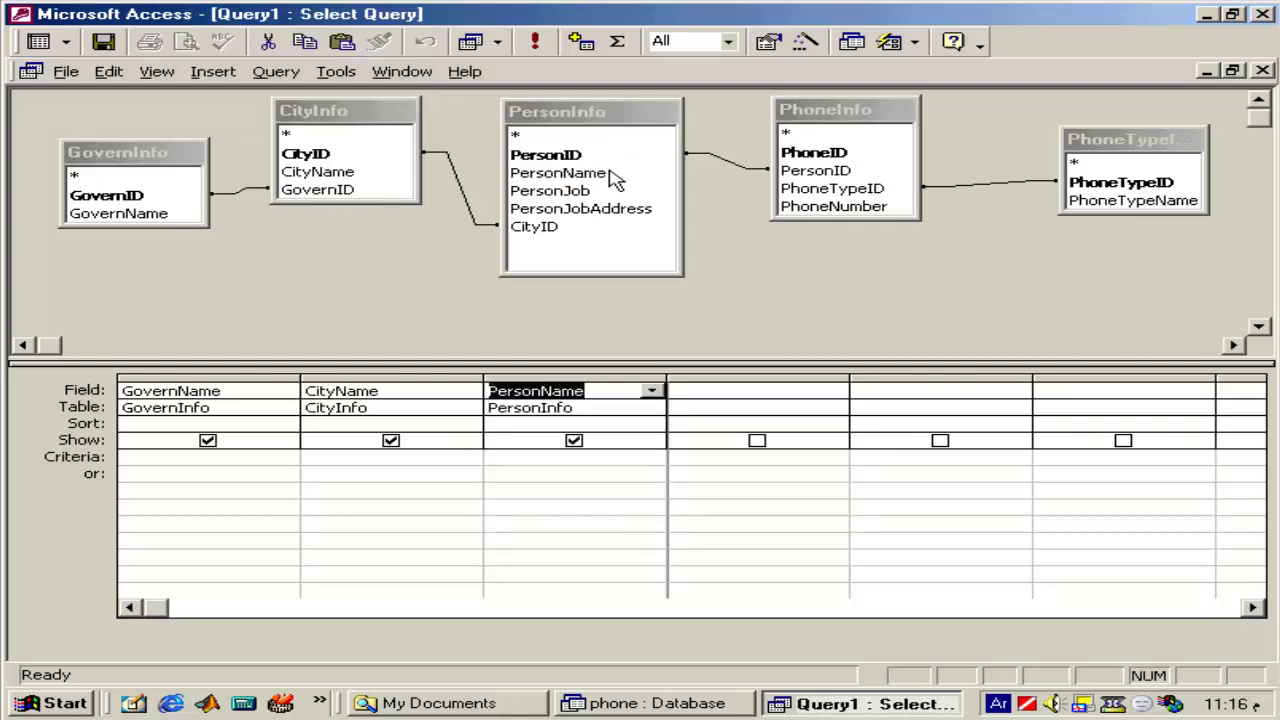
double_click(604, 191)
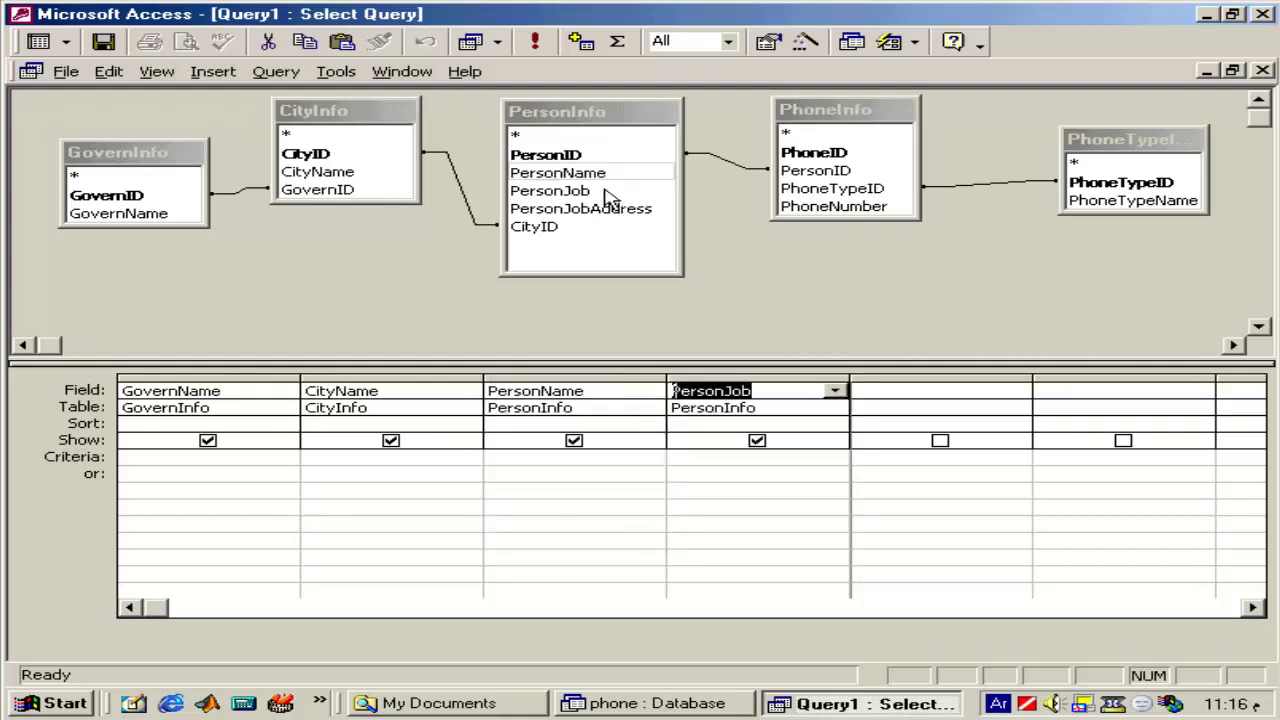
double_click(620, 210)
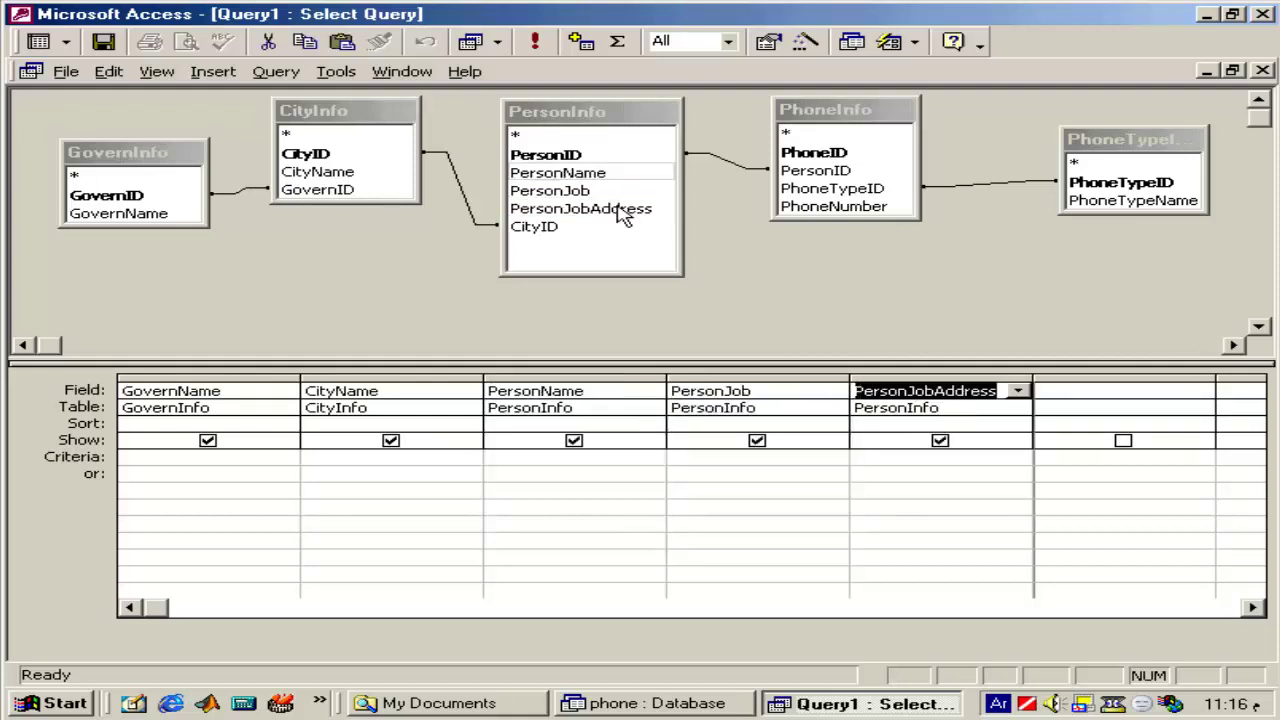
double_click(1103, 201)
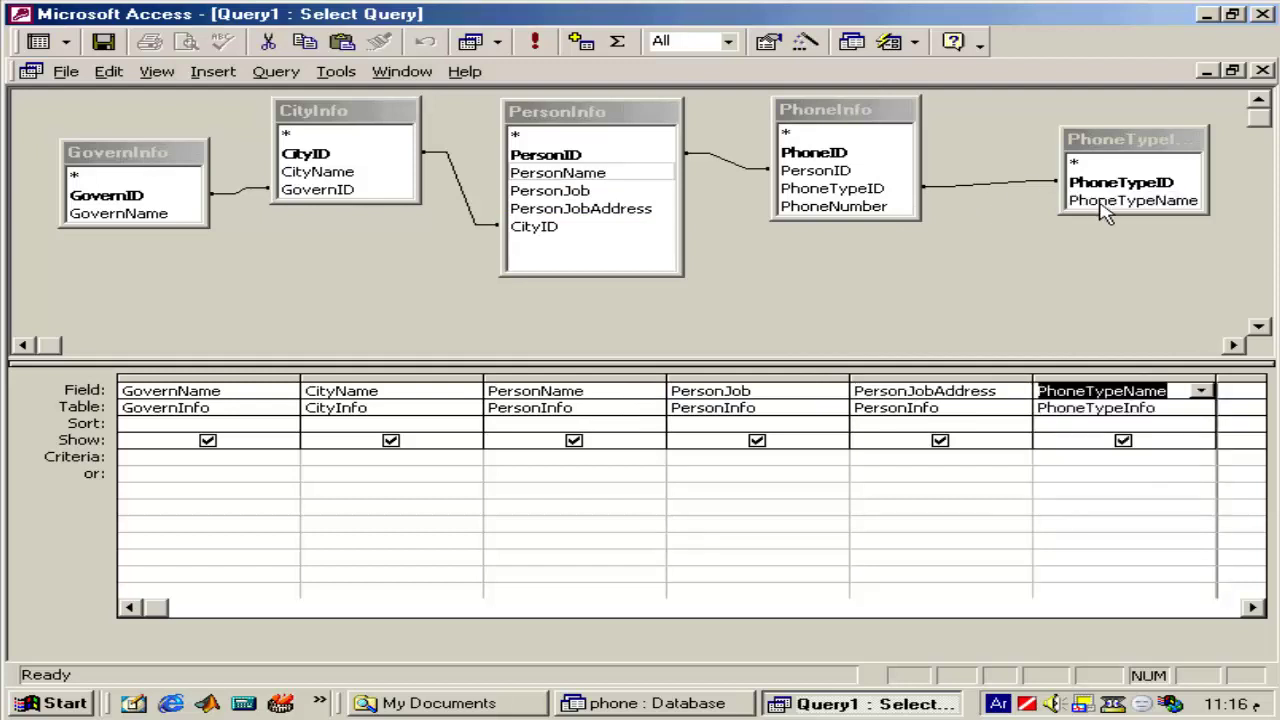
double_click(852, 208)
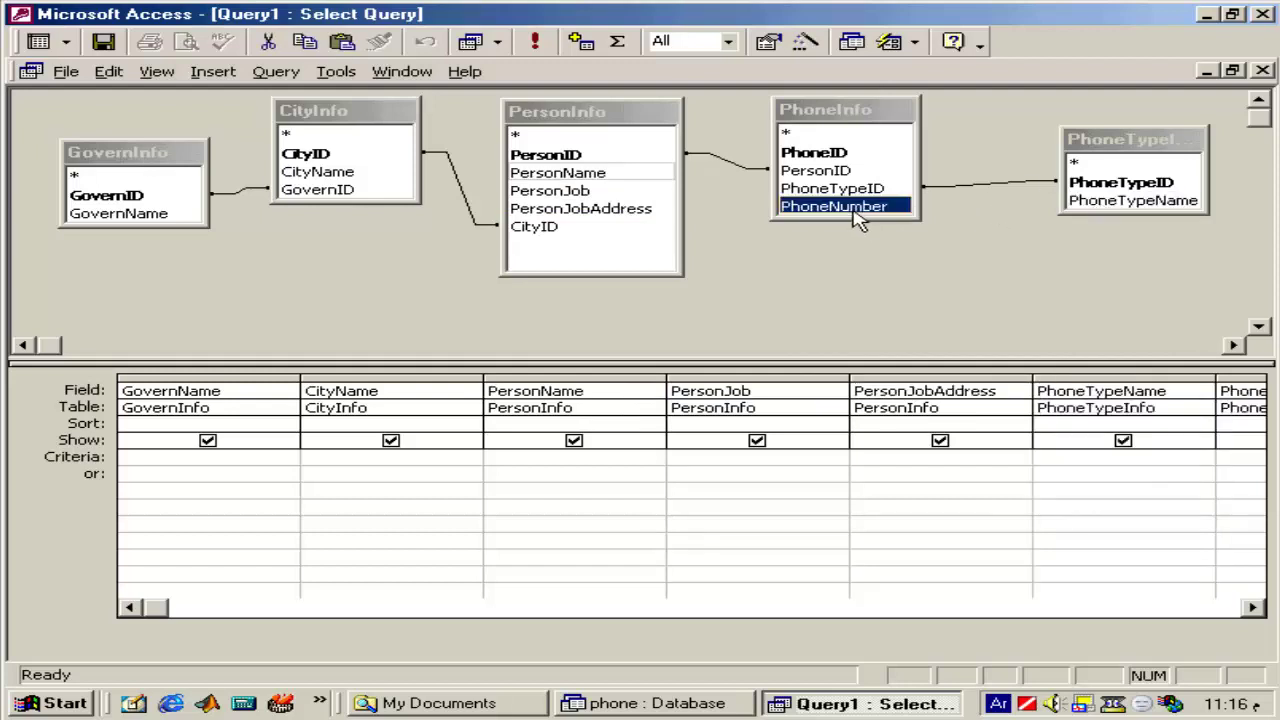
Step: Run the query and copy the first record's person name from the datasheet
click(38, 41)
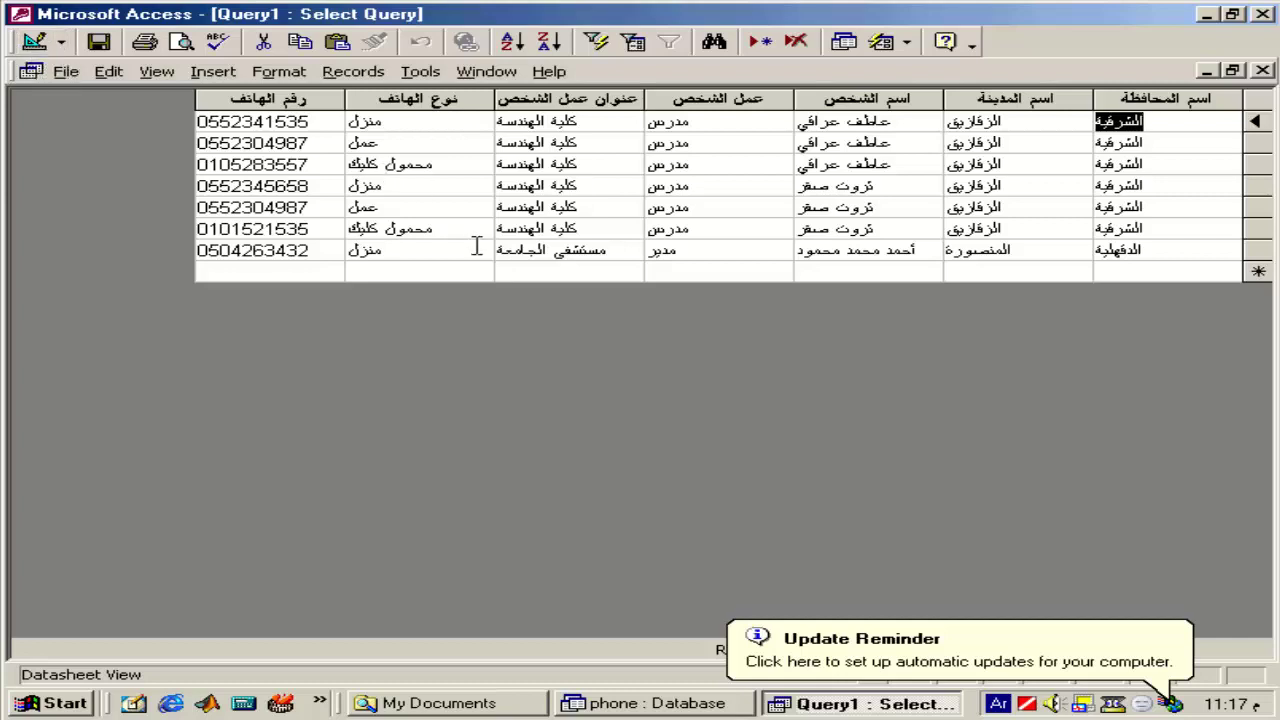
key(Tab)
key(Tab)
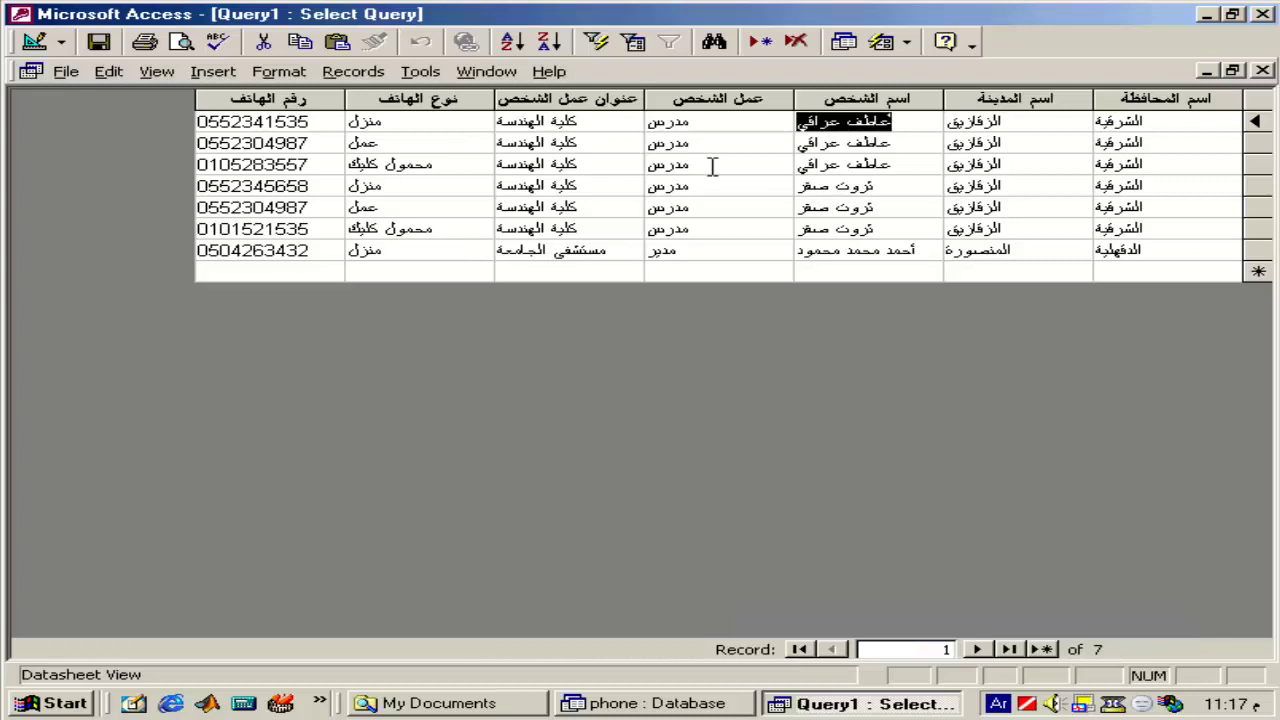
right_click(814, 118)
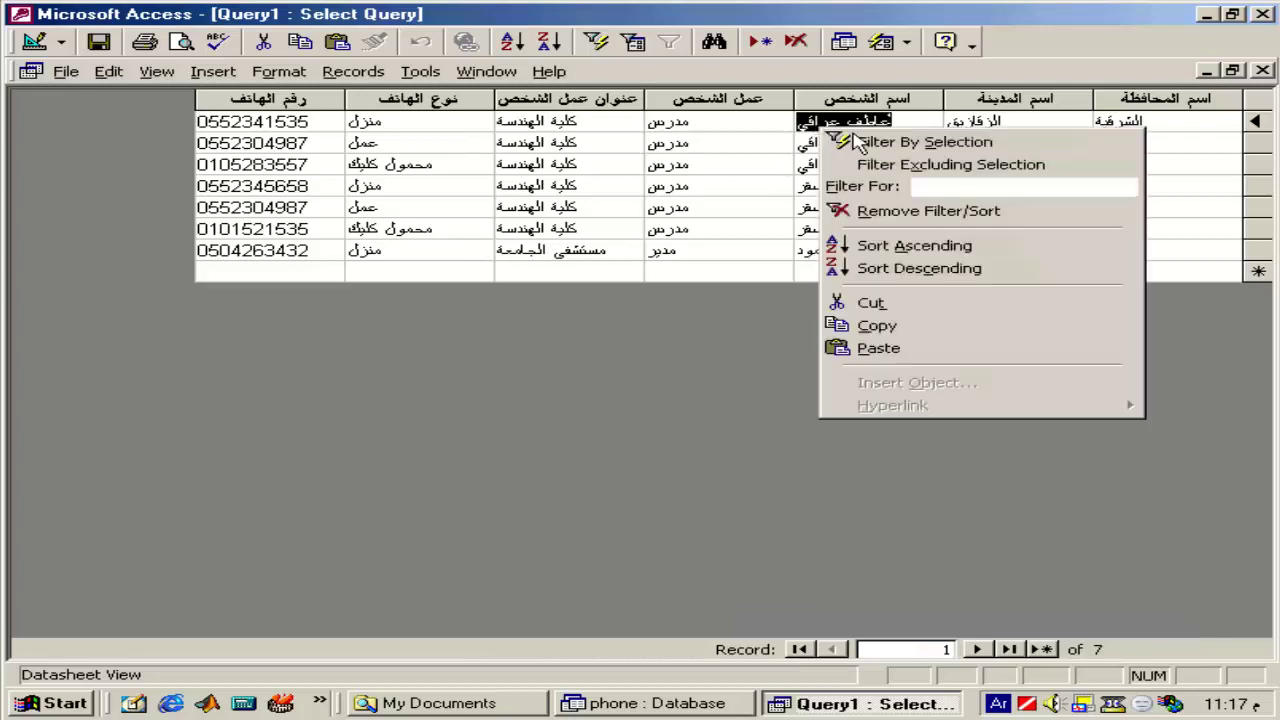
click(948, 331)
click(35, 41)
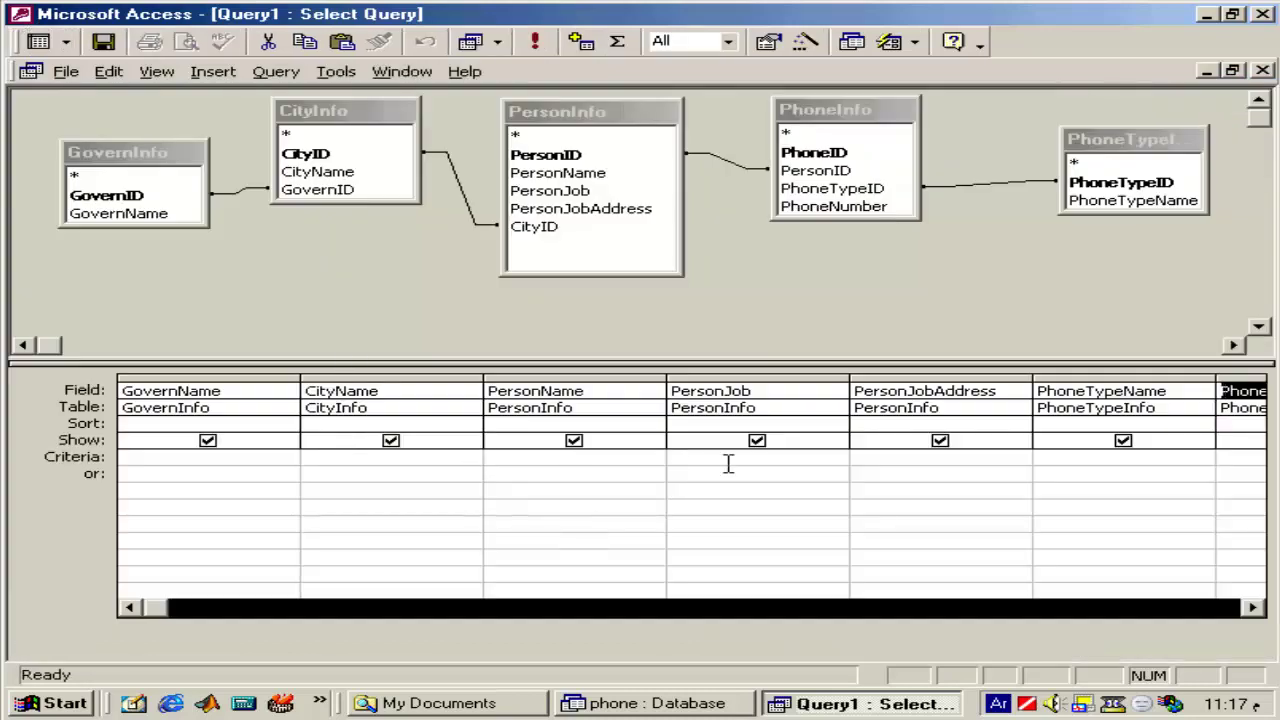
Step: Enter that person's name as the PersonName criterion and check the three filtered records
click(588, 468)
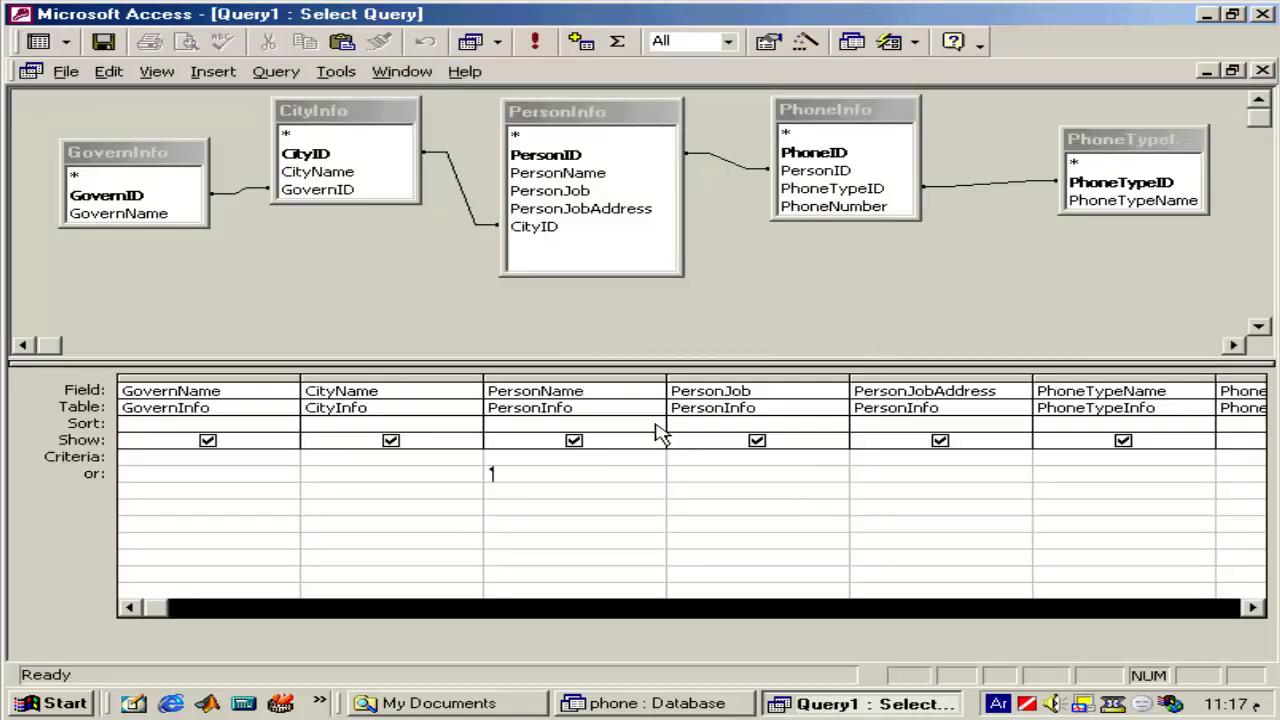
text(عاطف عراقي)
key(Return)
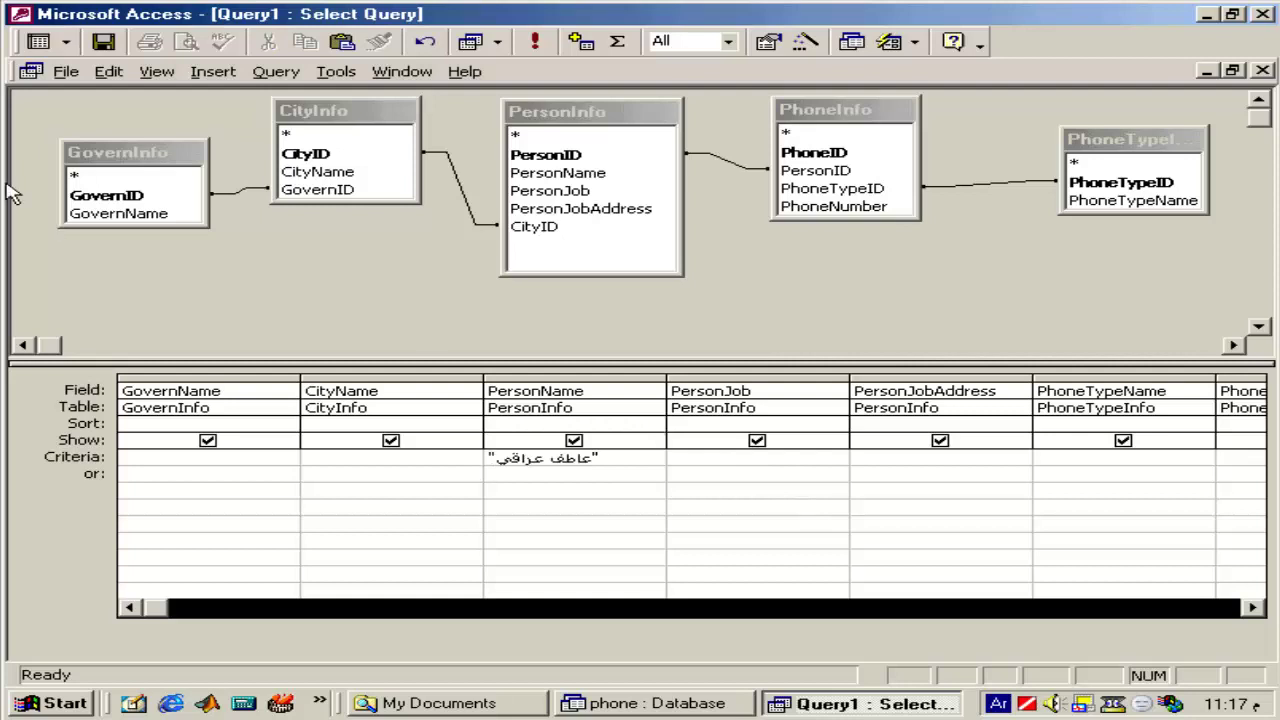
click(38, 41)
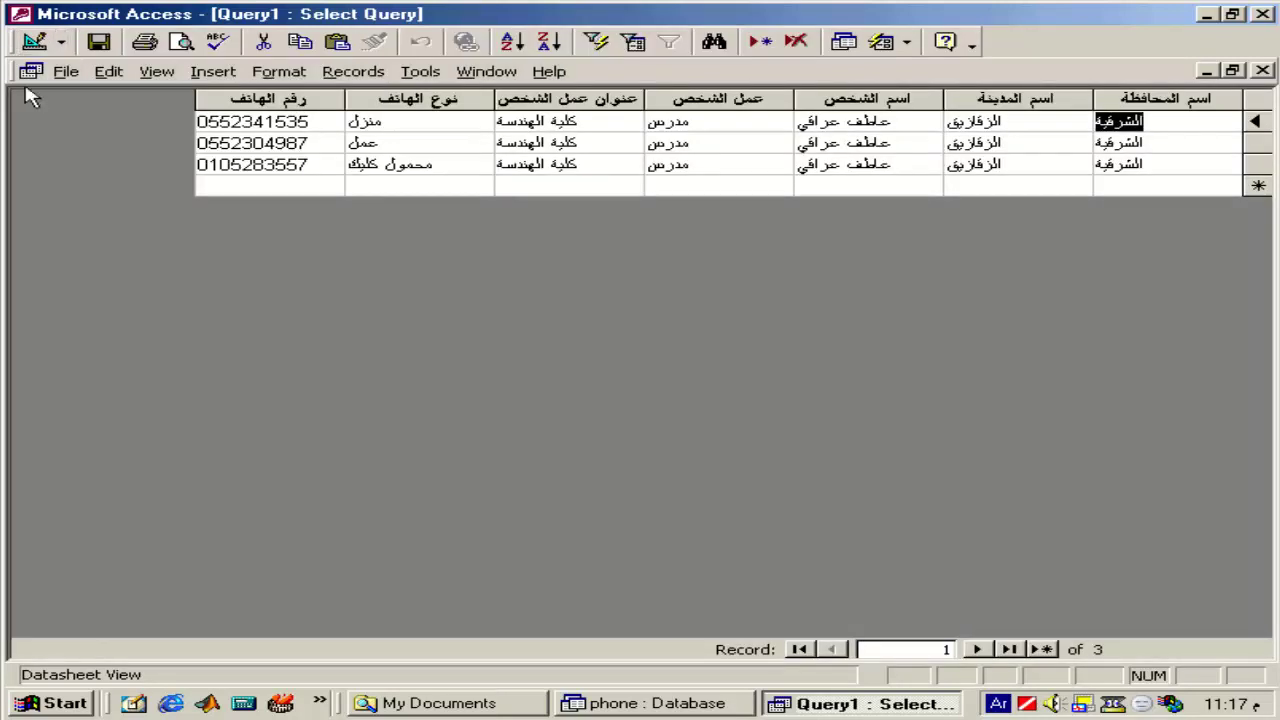
click(34, 41)
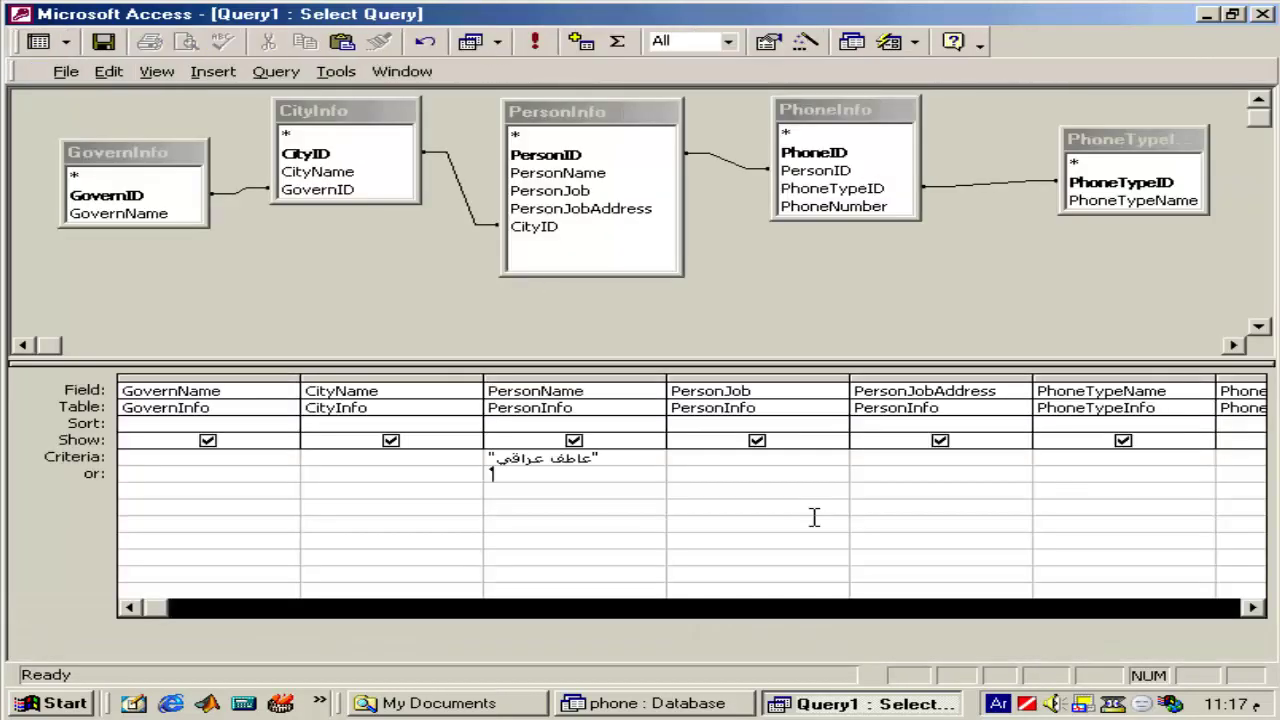
Step: Remove the PersonName criterion and rerun the query to see all seven records
key(Up)
key(Delete)
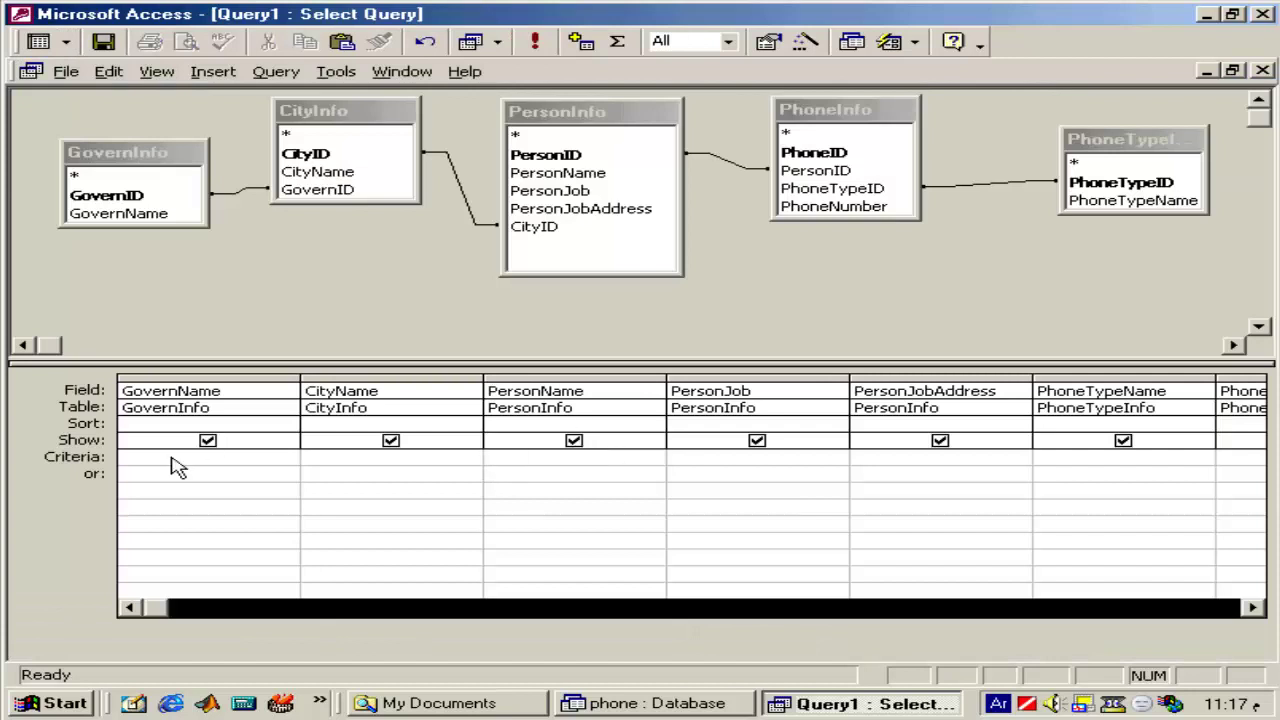
click(30, 40)
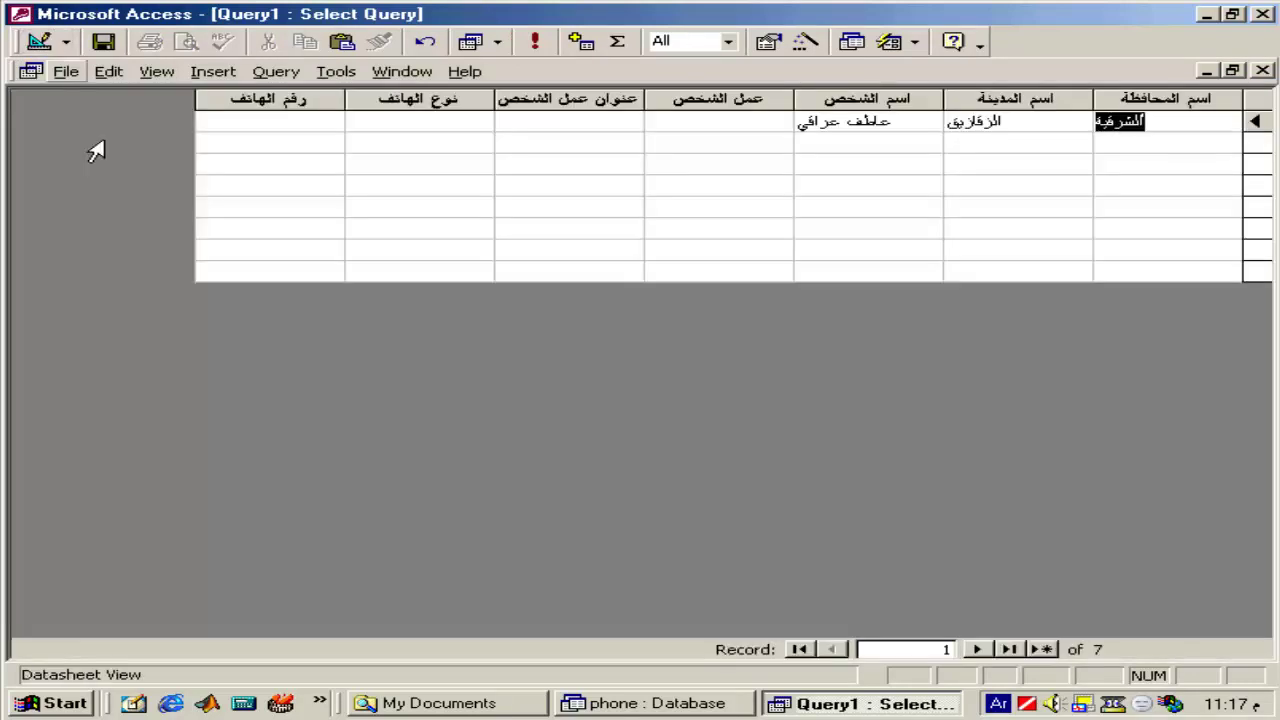
click(690, 186)
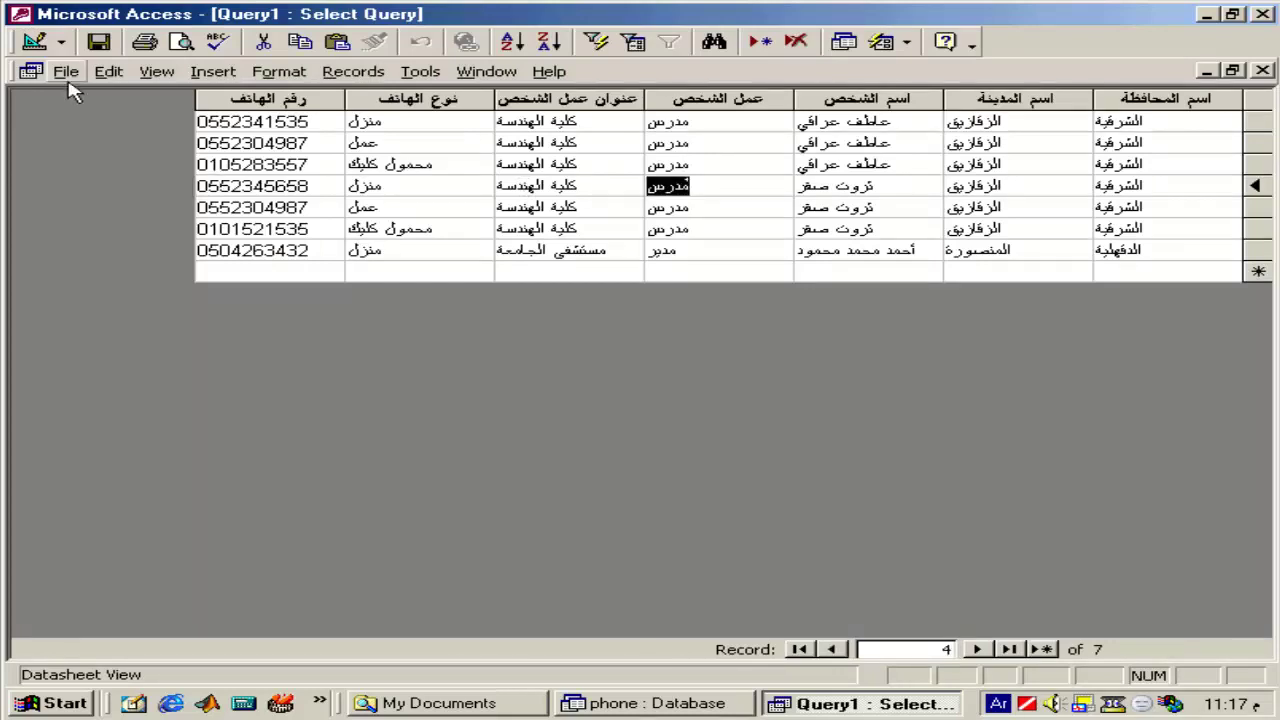
Step: Filter PersonJob on مدرس and run the query to see six records
click(34, 41)
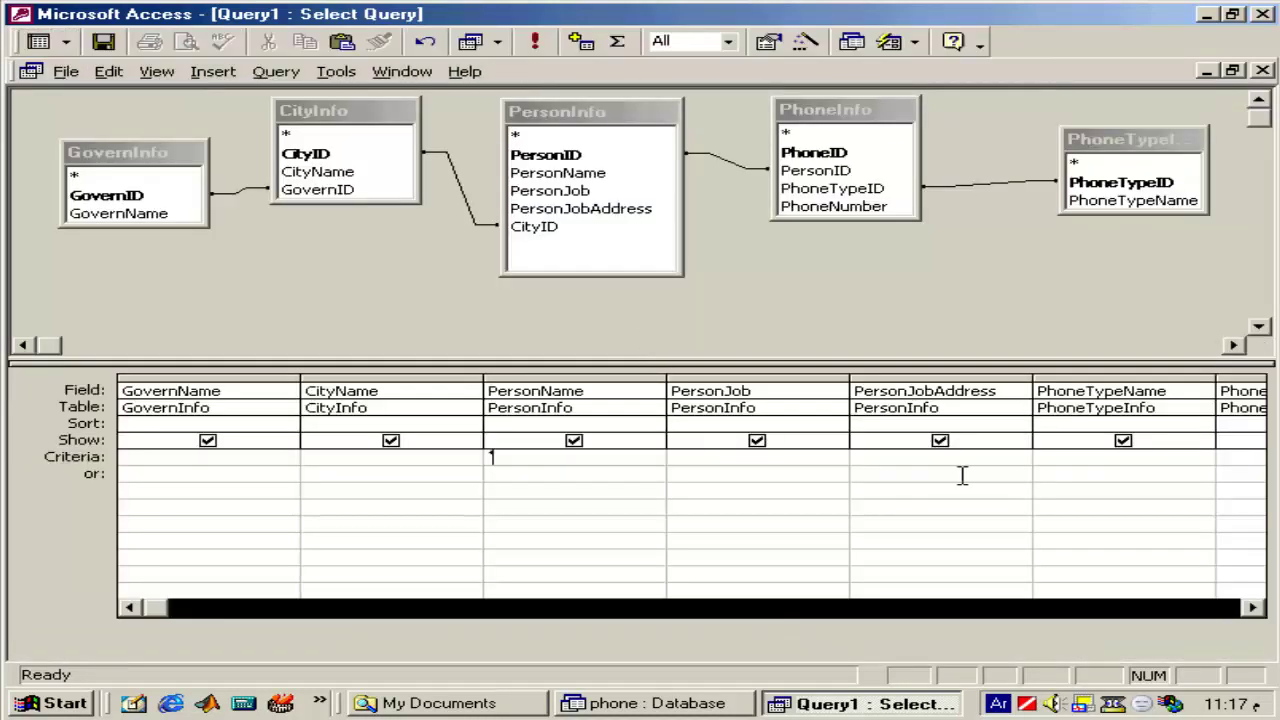
text(مدرس)
key(Return)
click(40, 42)
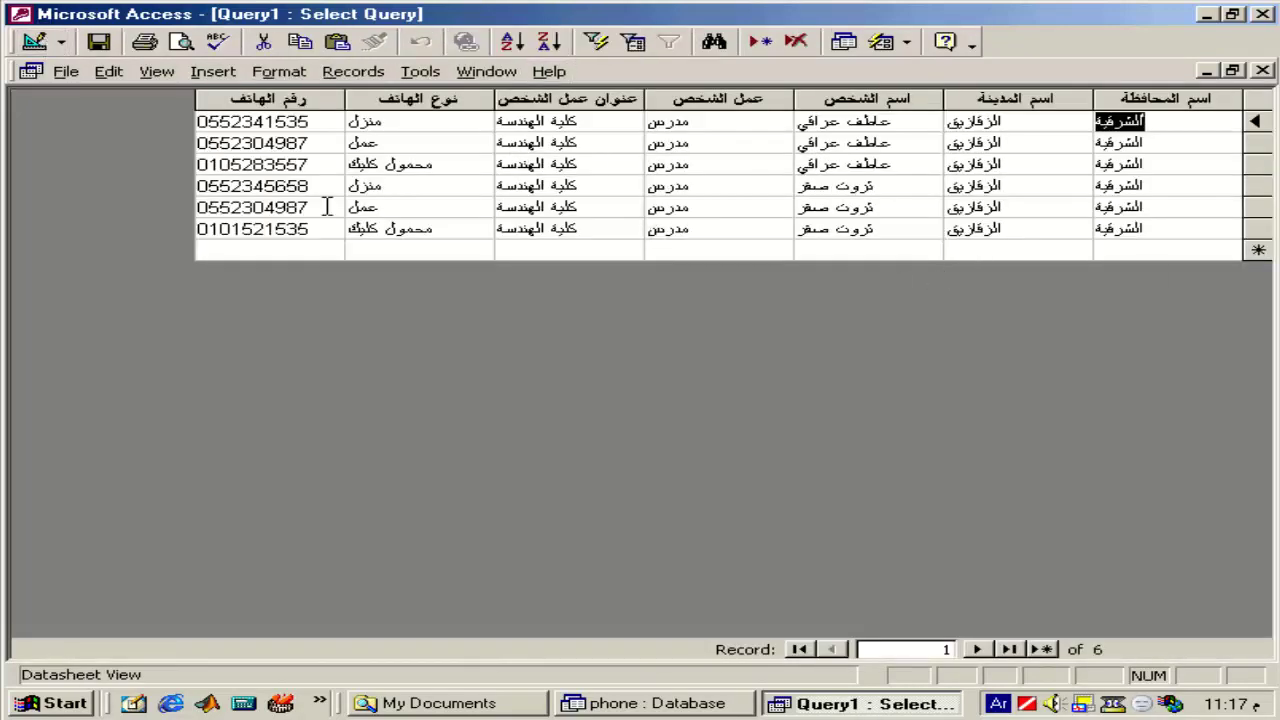
double_click(432, 185)
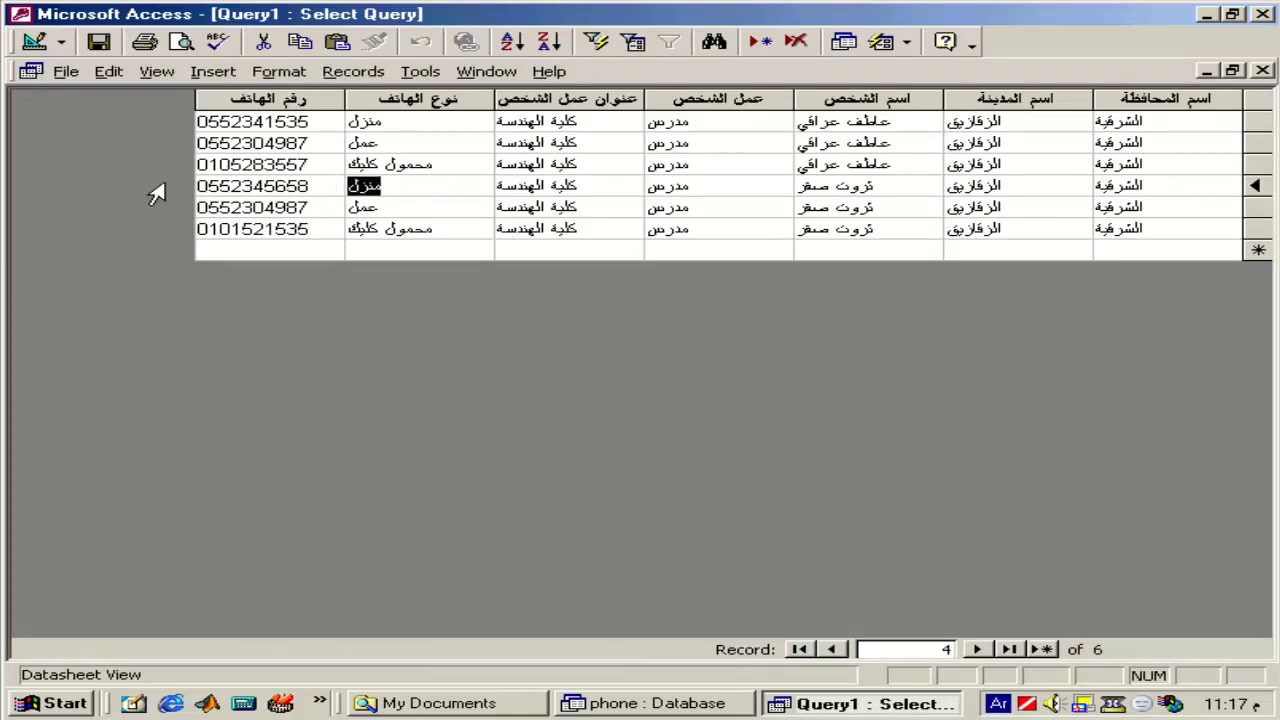
Step: Add a منزل criterion on PhoneTypeName and check the two remaining teacher records
click(36, 42)
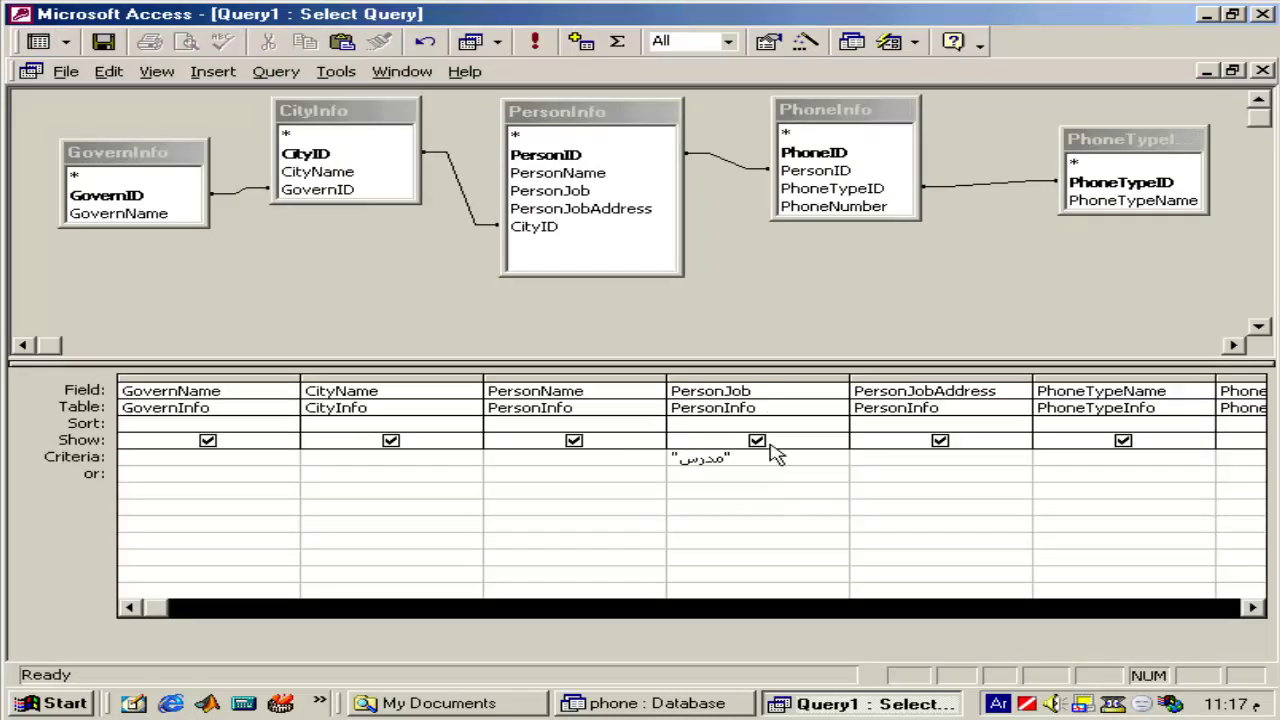
key(Tab)
click(1253, 608)
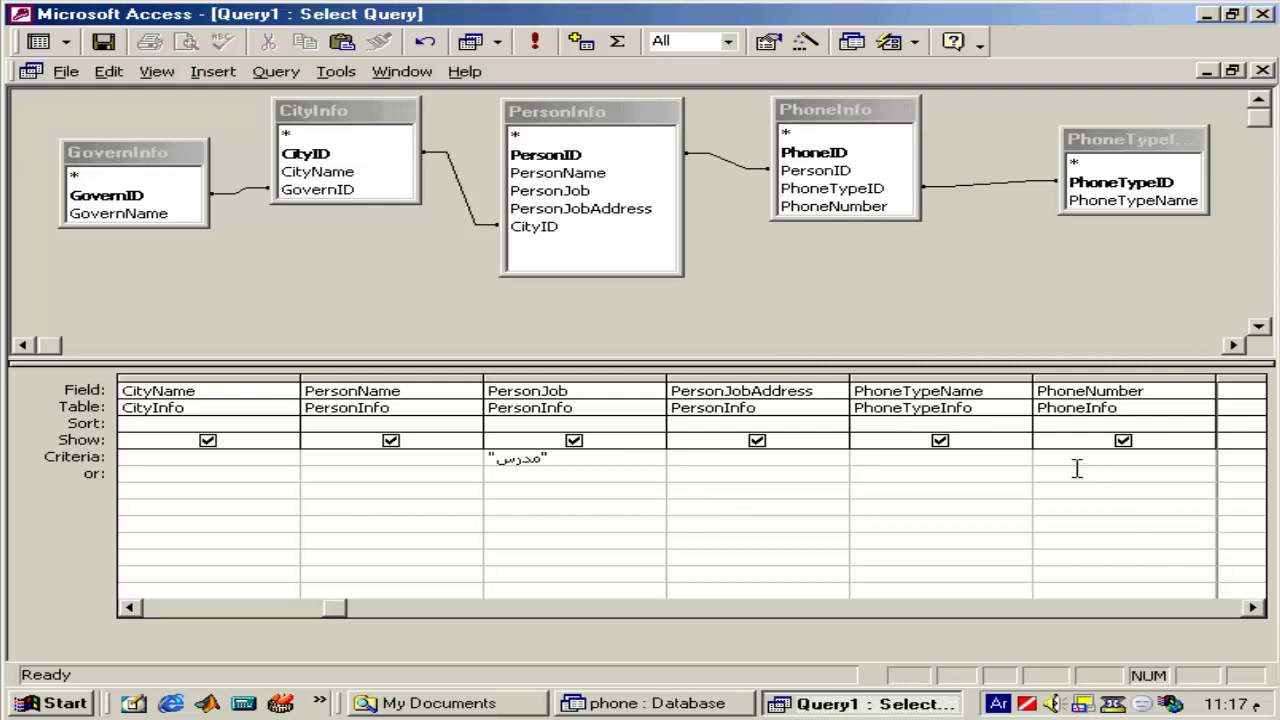
click(931, 458)
text(منزل)
key(Tab)
click(36, 45)
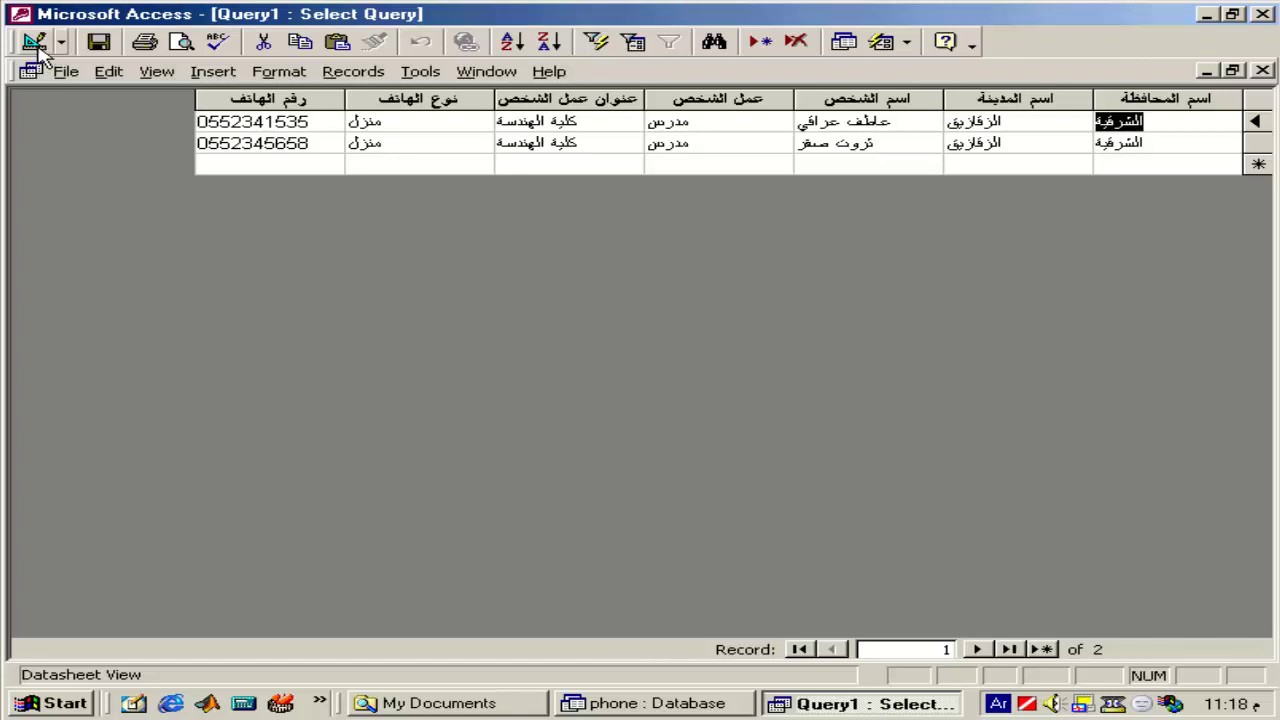
click(34, 42)
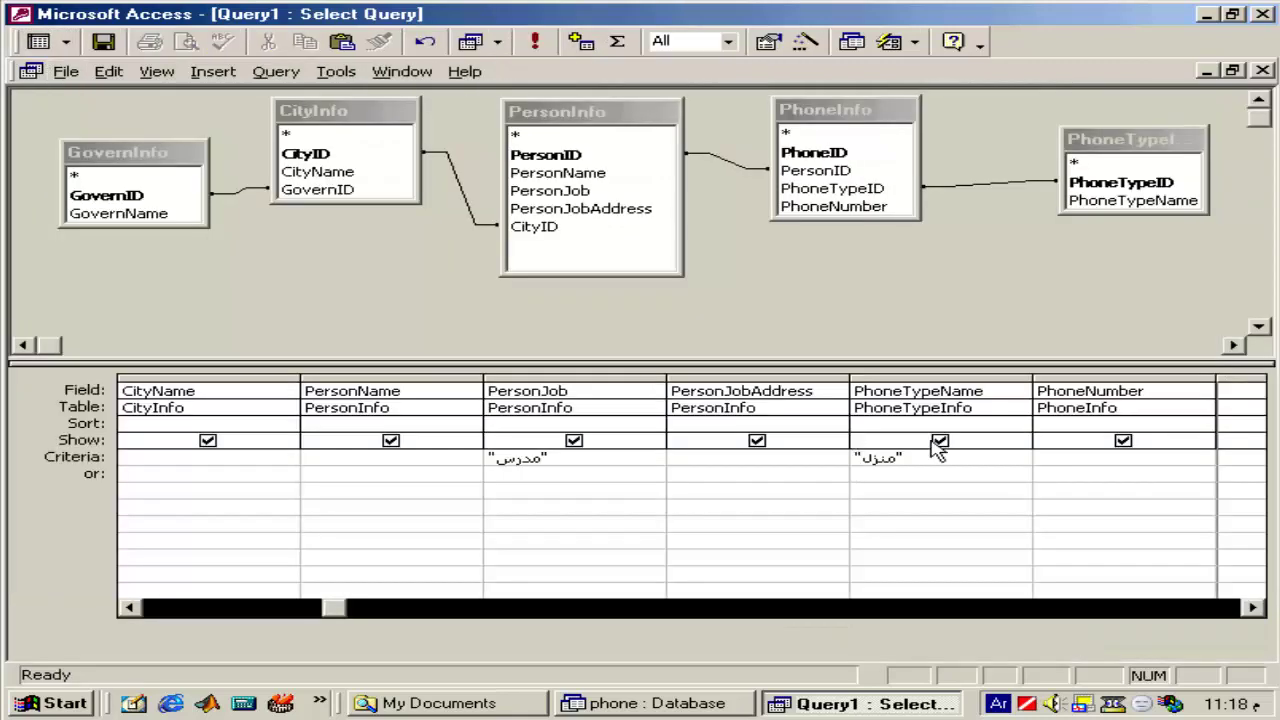
click(1048, 459)
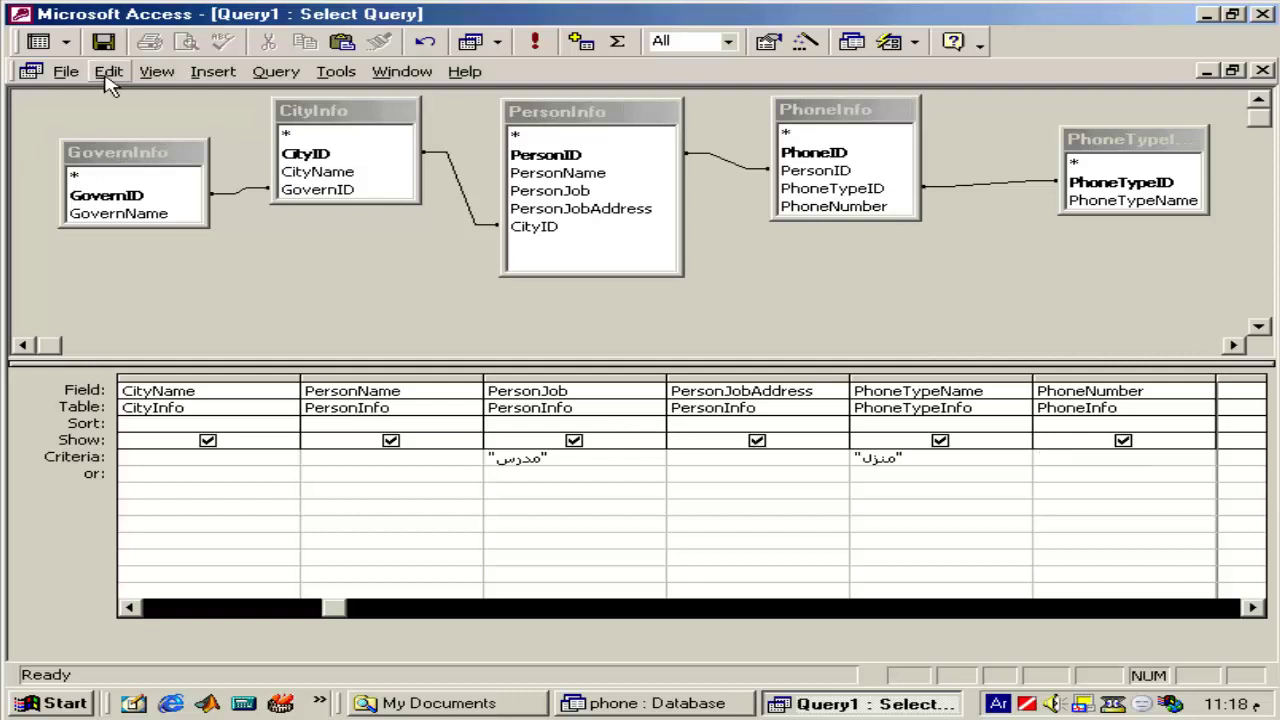
click(39, 41)
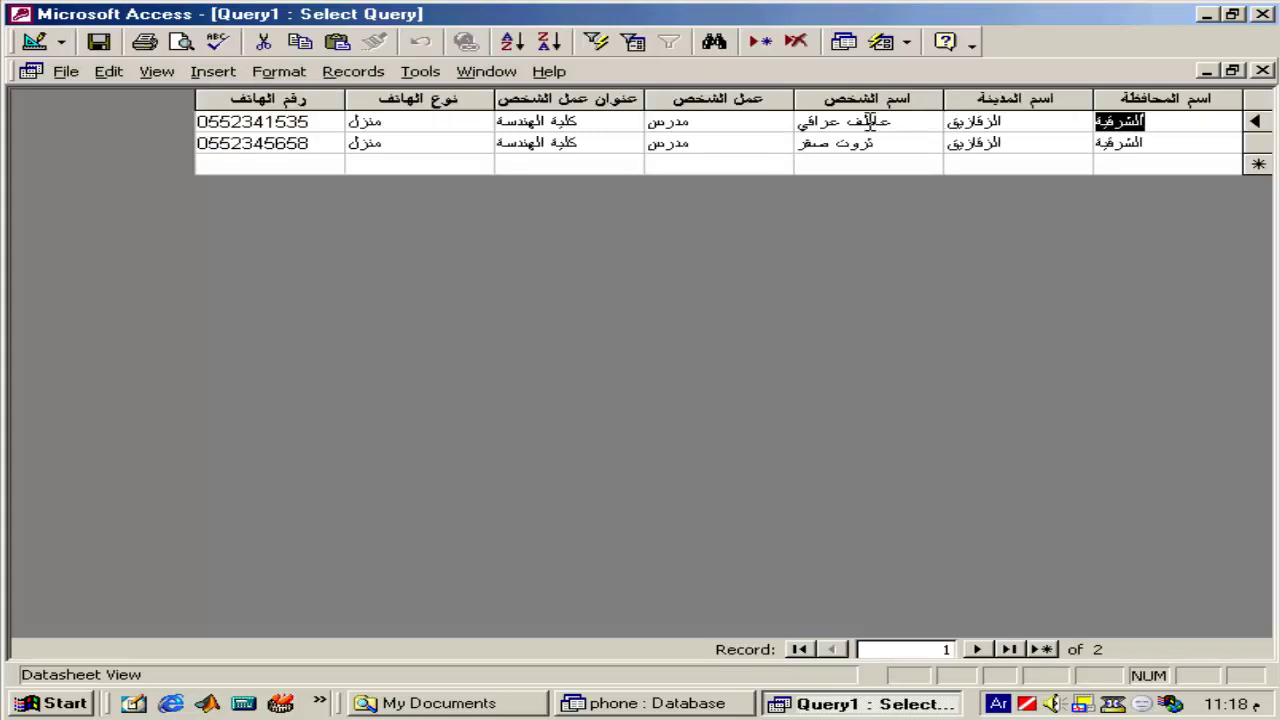
Step: Sort PersonName ascending and check the datasheet order
click(39, 41)
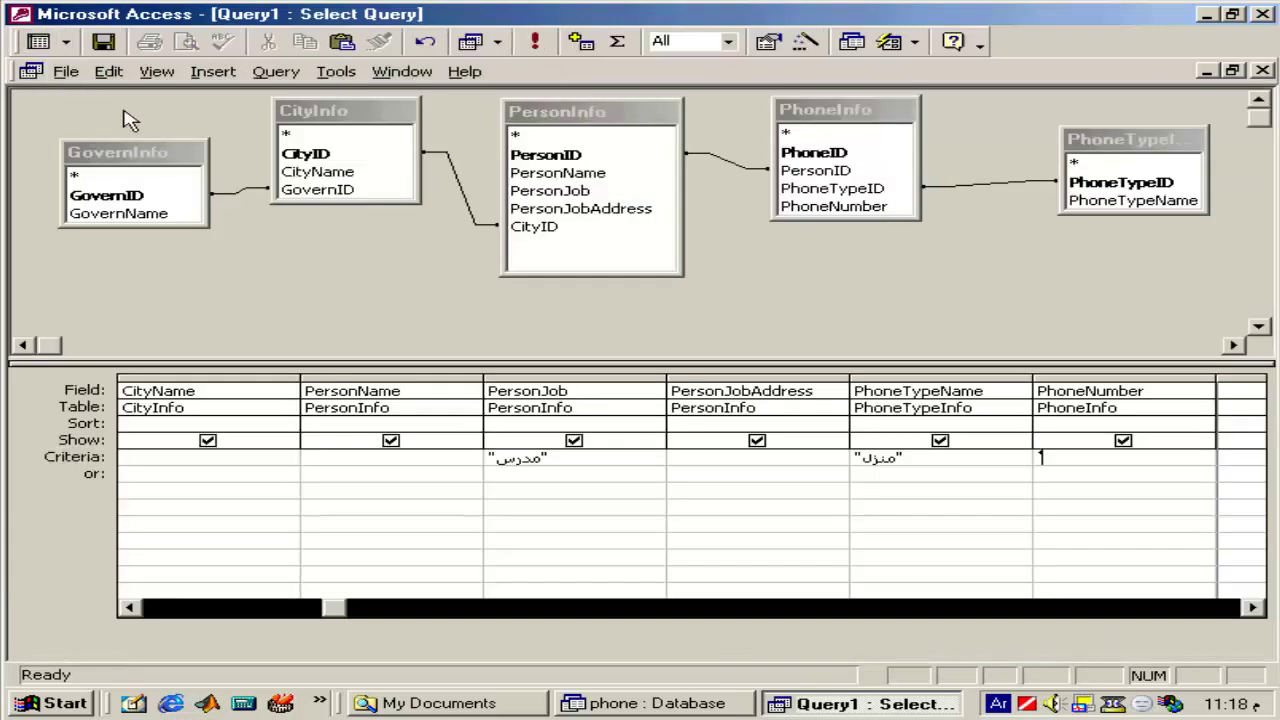
double_click(343, 426)
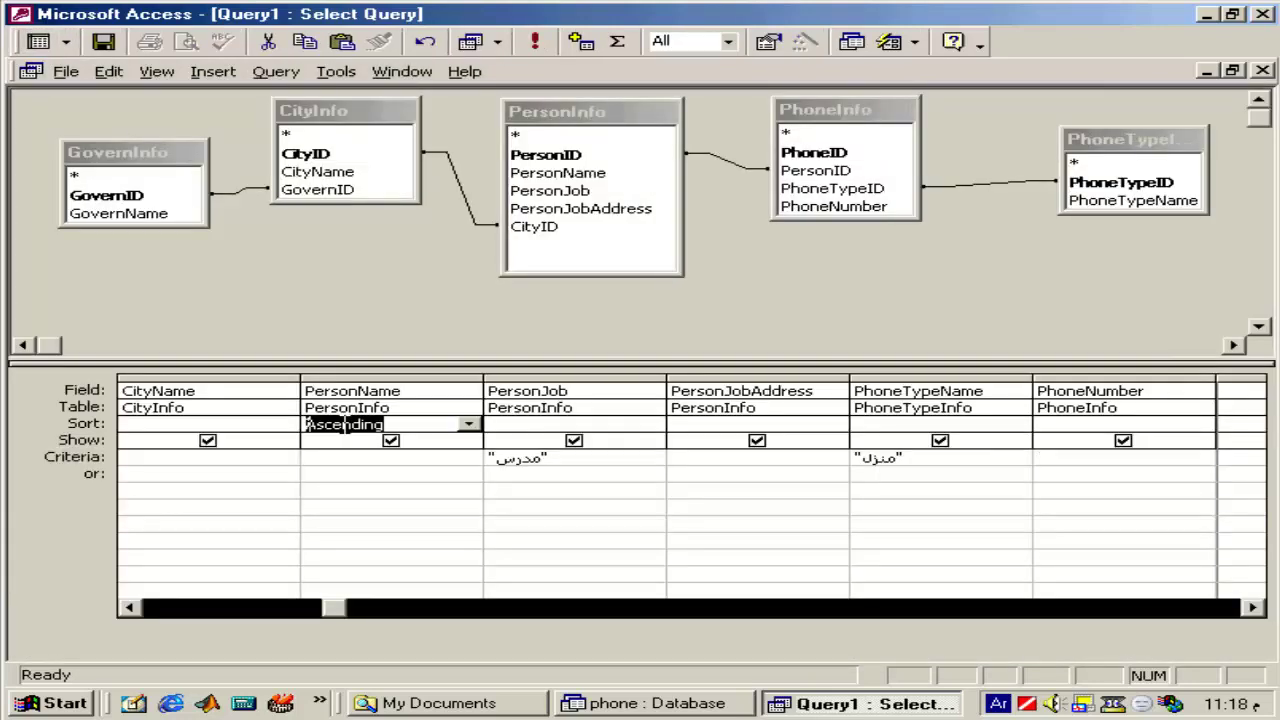
click(37, 44)
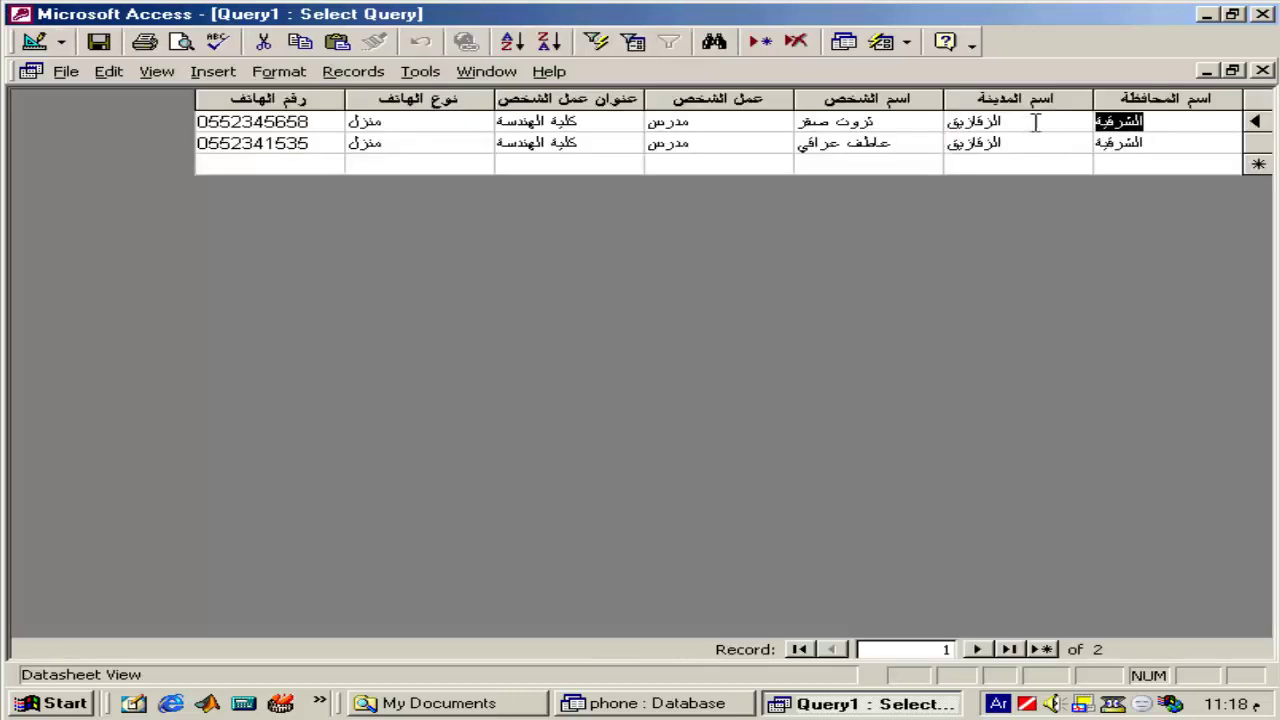
click(35, 43)
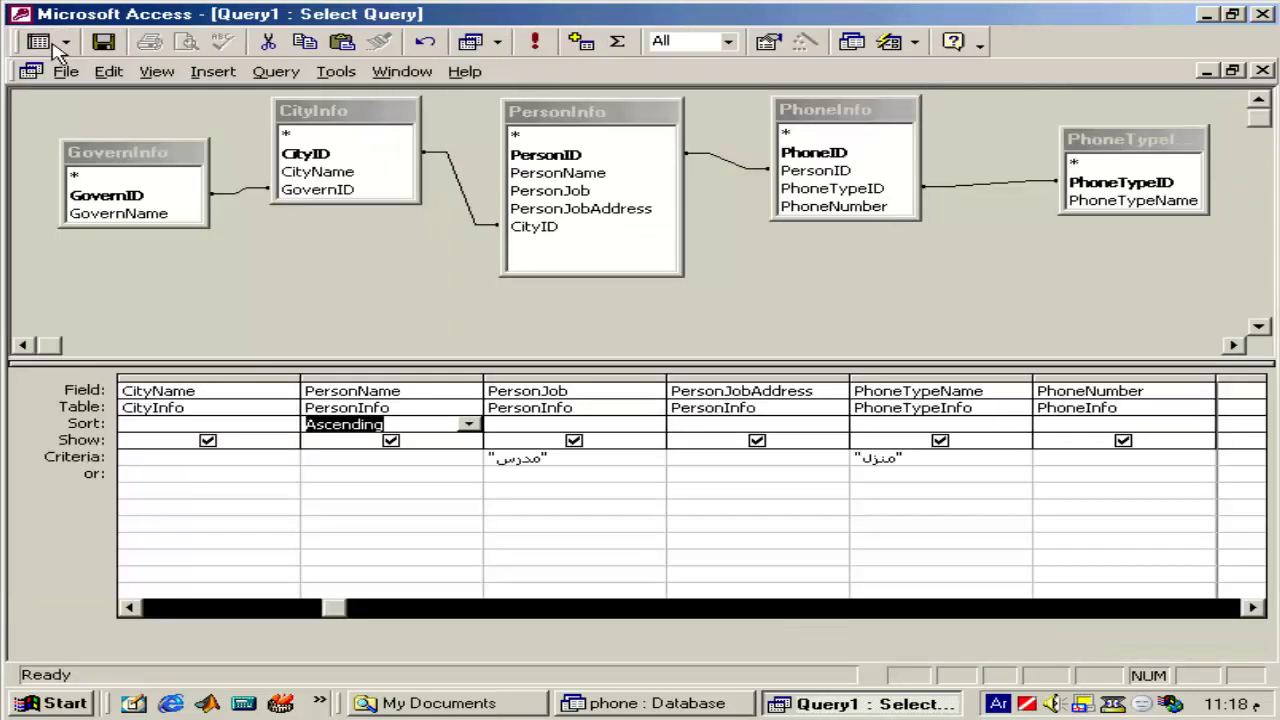
Step: Delete the مدرس and منزل criteria from the PersonJob and PhoneTypeName columns
click(130, 607)
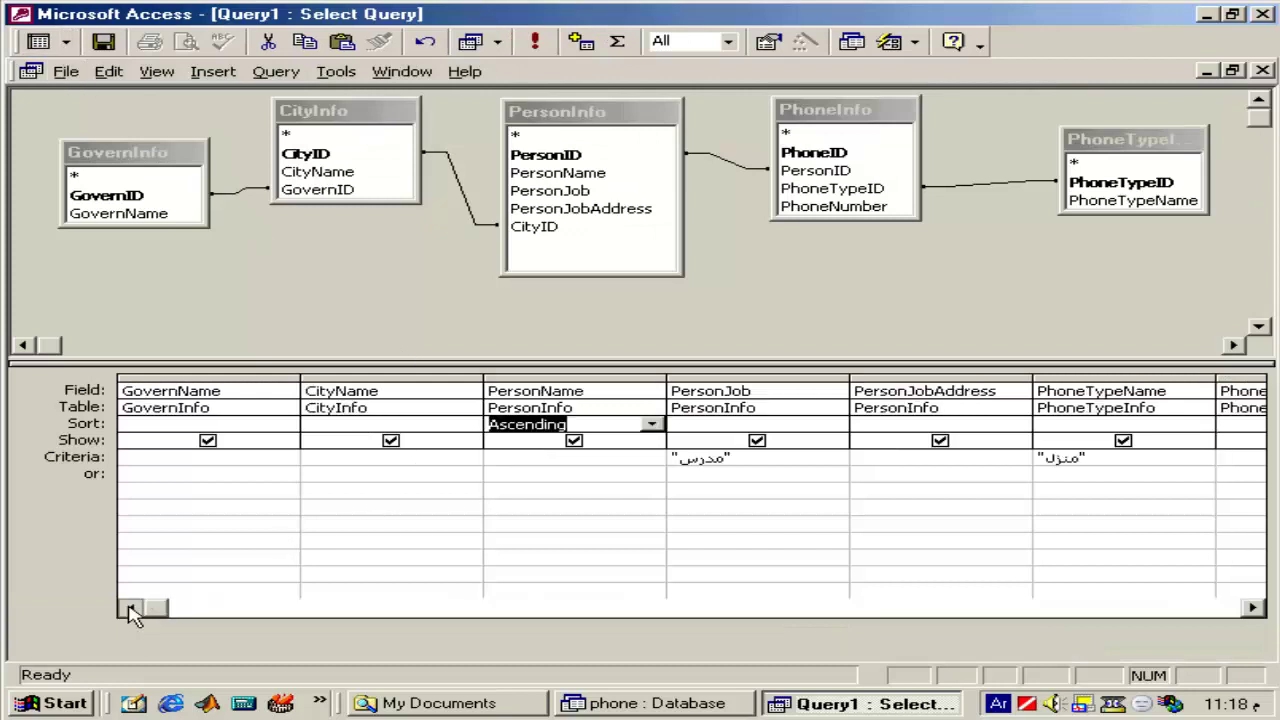
click(767, 457)
drag(767, 457, 528, 457)
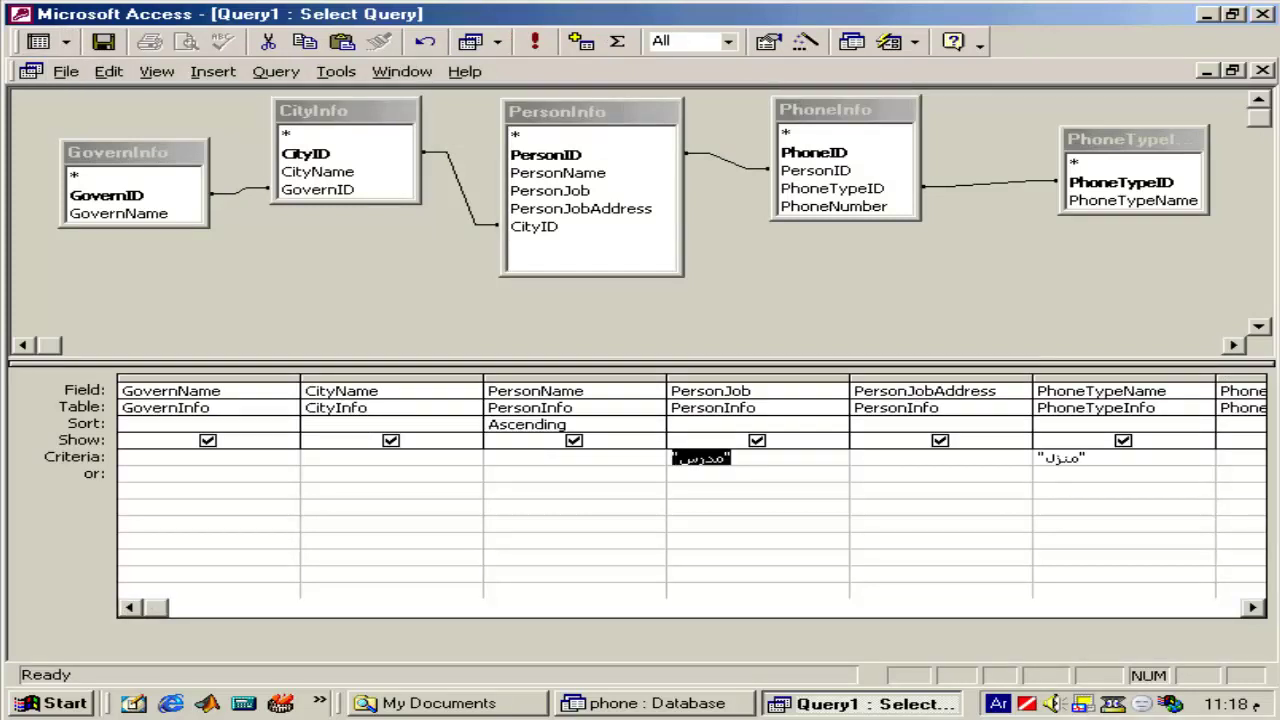
key(Delete)
key(Tab)
key(Tab)
key(Tab)
text(1)
key(shift+Tab)
key(Delete)
key(shift+Tab)
key(shift+Tab)
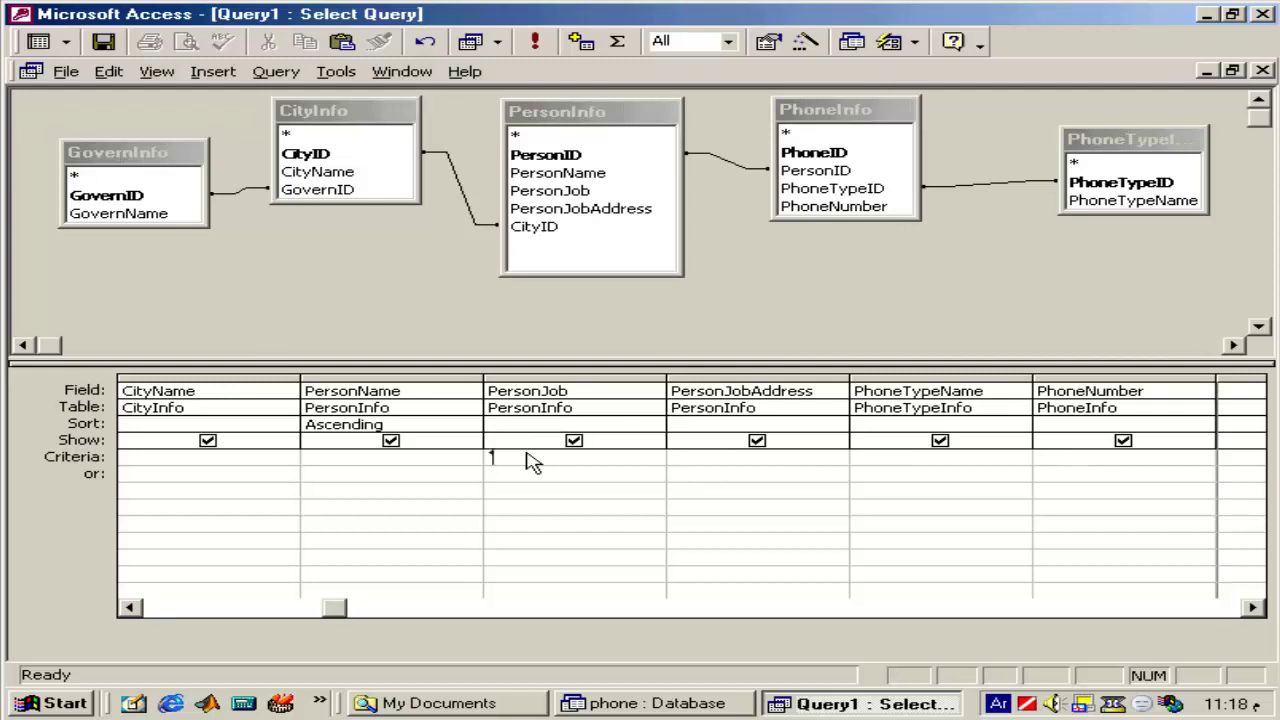
key(shift+Tab)
key(shift+Tab)
key(shift+Tab)
key(alt+e)
key(a)
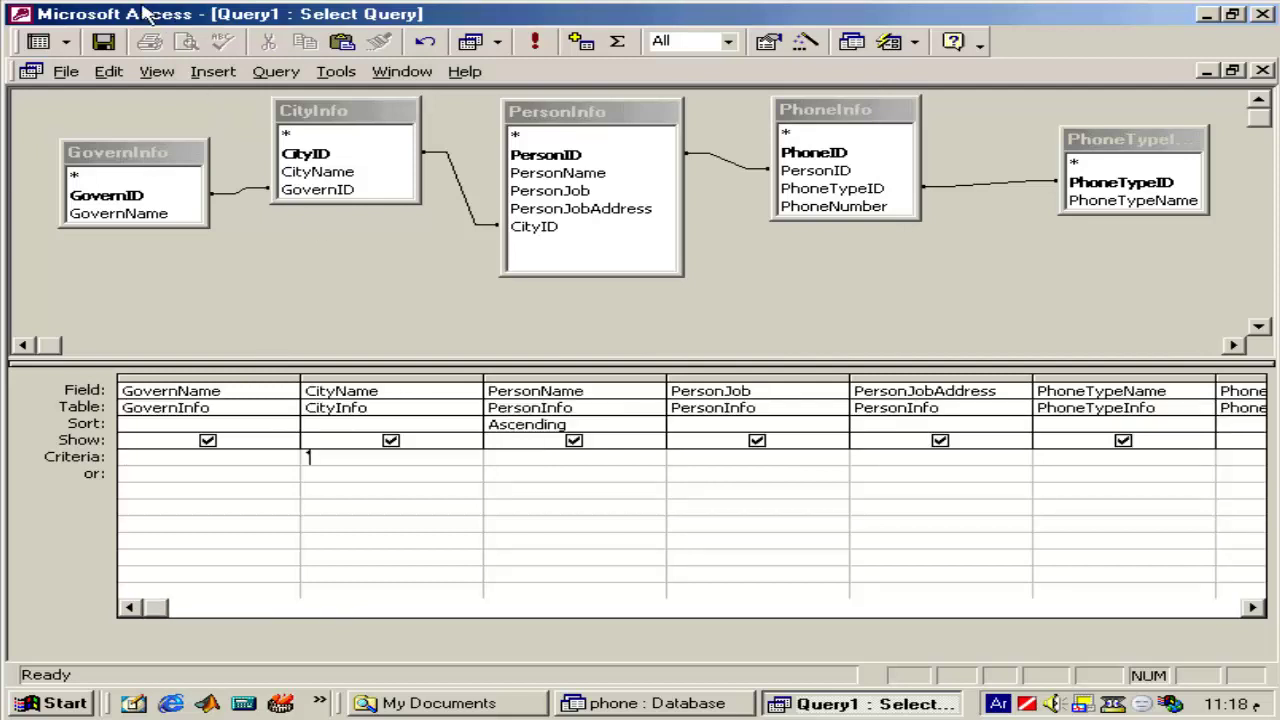
Step: Save the query as 'بيانات الهواتف' and close its window
click(105, 41)
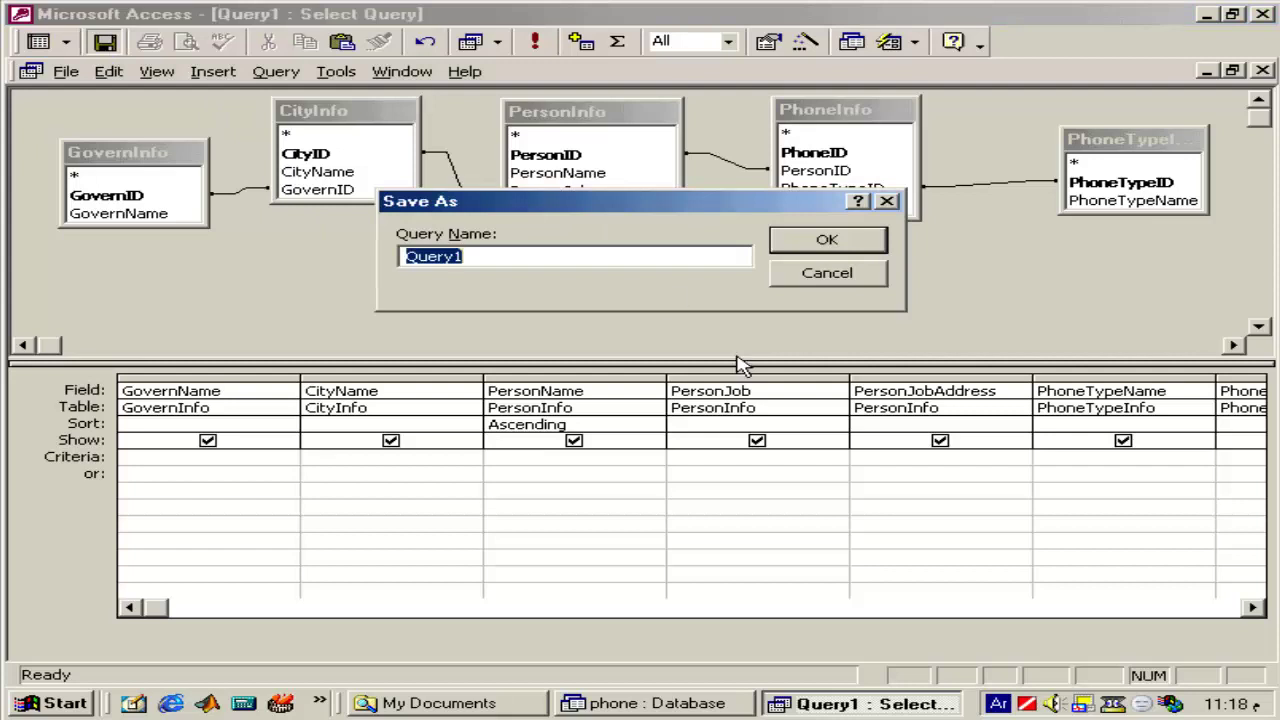
text(س)
text(نات ال)
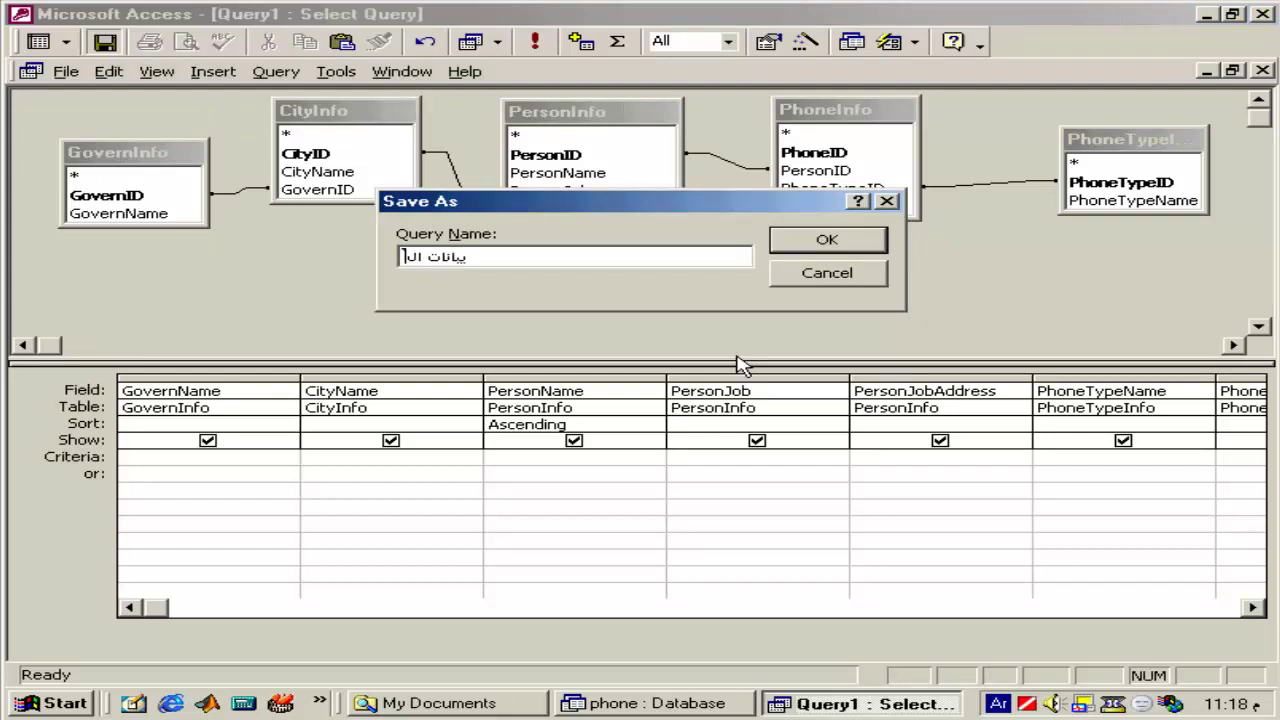
text(هوات)
text(ف)
key(Return)
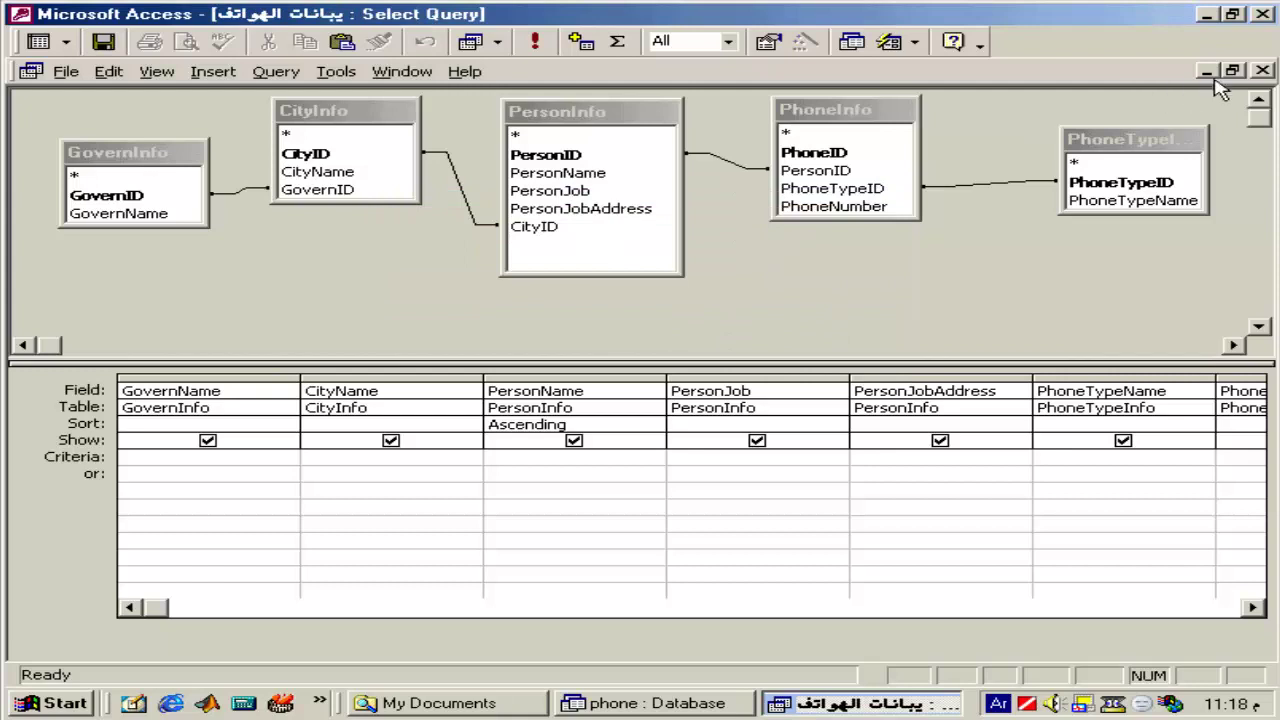
click(1262, 71)
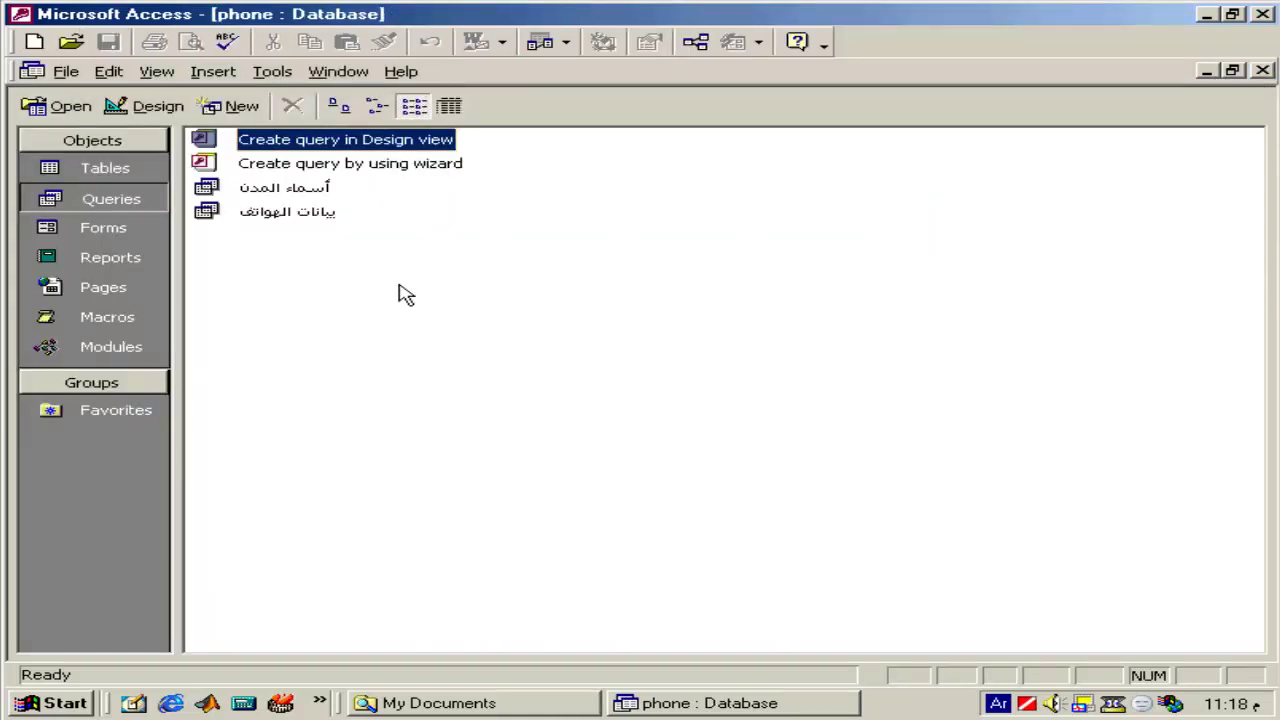